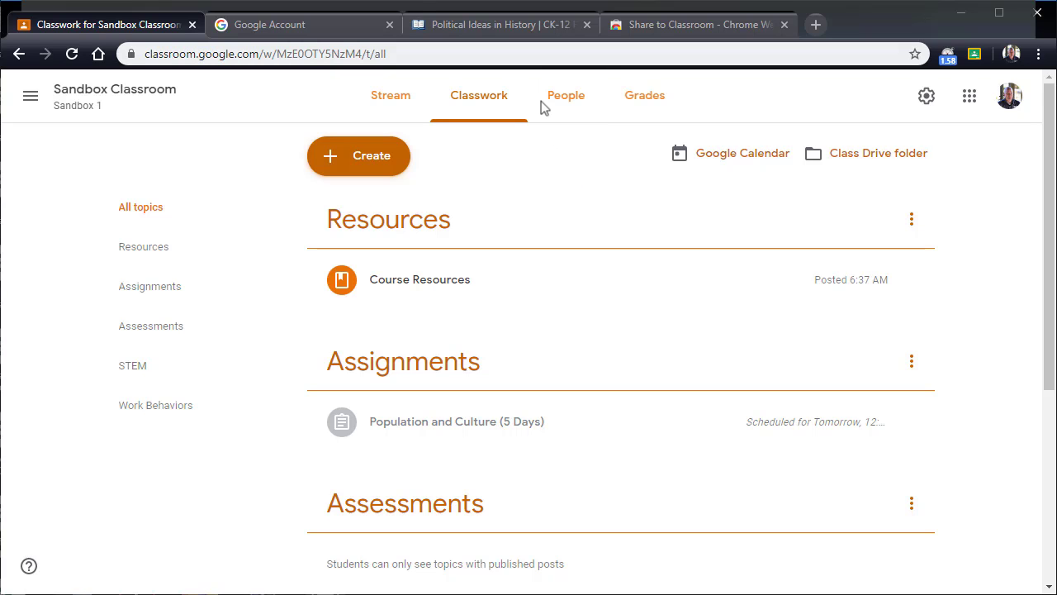
Step: Start assigning the CK-12 lesson Political Ideas in History through Google Classroom, with the instructions "Read this"
{"action": "left_click", "coordinate": [509, 32]}
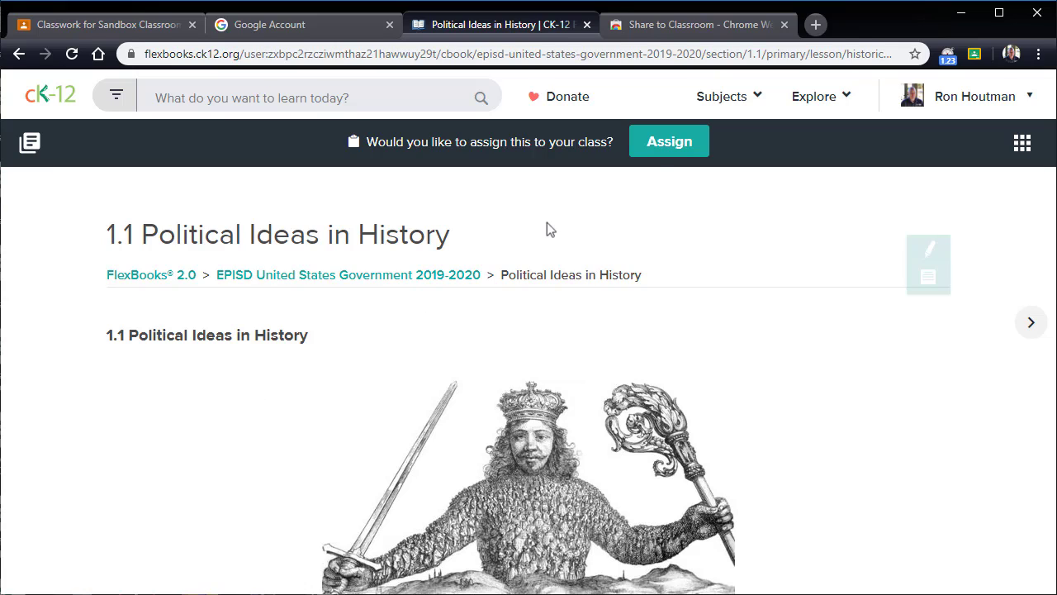
{"action": "left_click", "coordinate": [678, 144]}
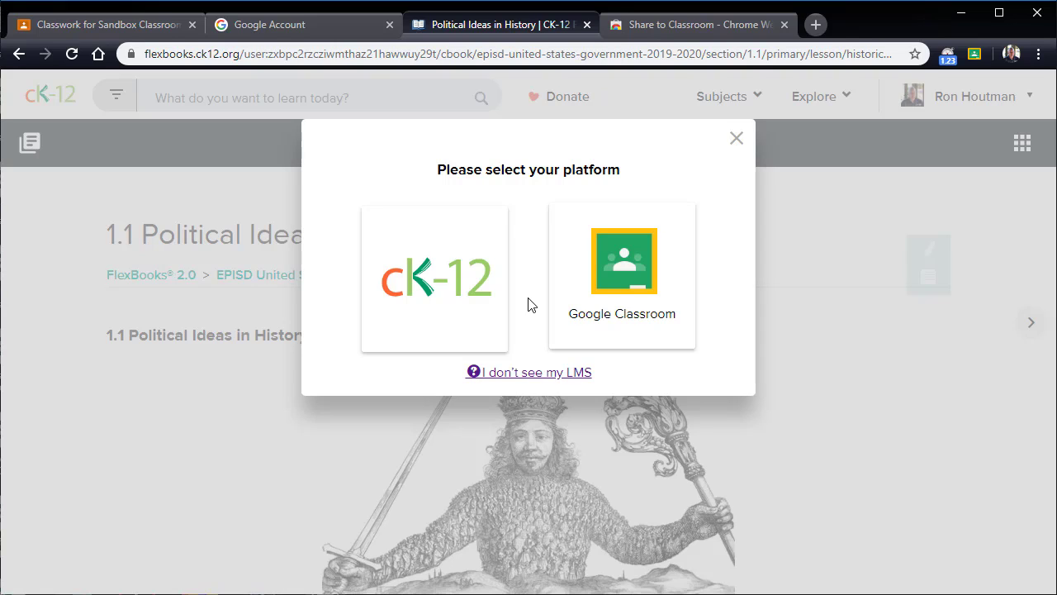
{"action": "left_click", "coordinate": [619, 285]}
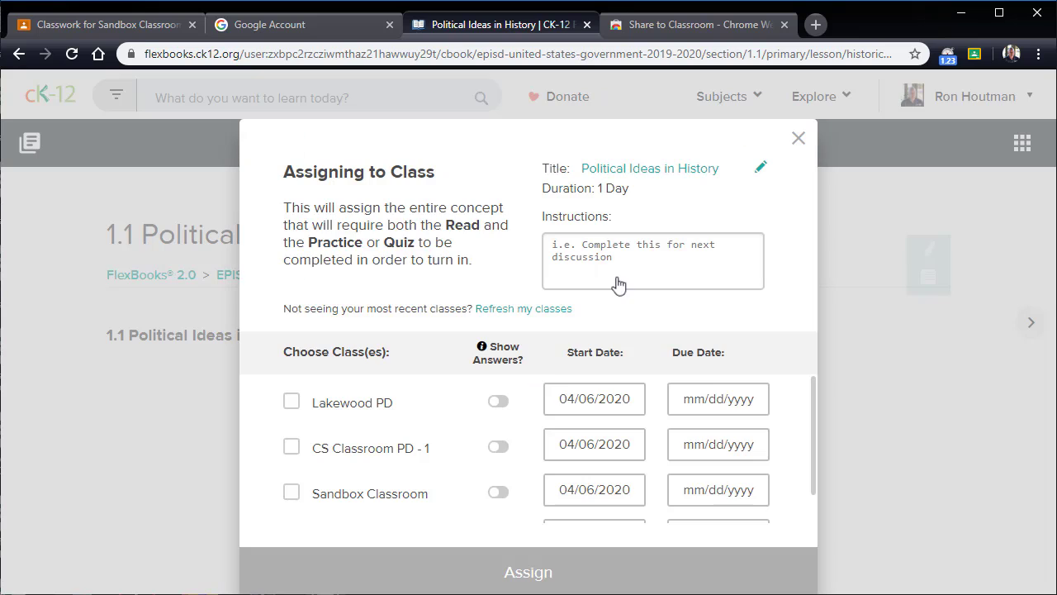
{"action": "left_click", "coordinate": [601, 270]}
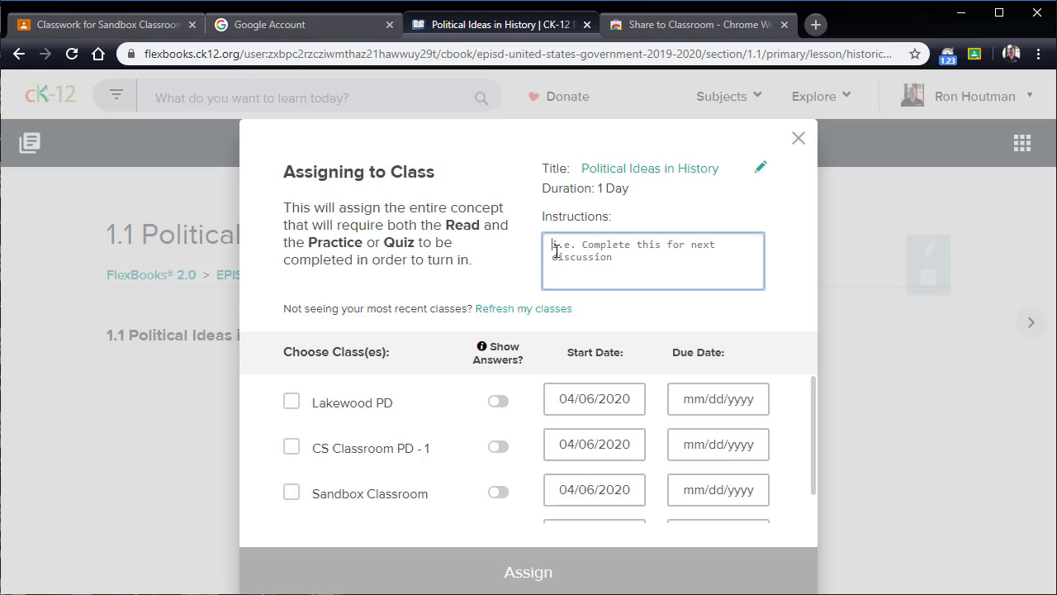
{"action": "type", "text": "Read this"}
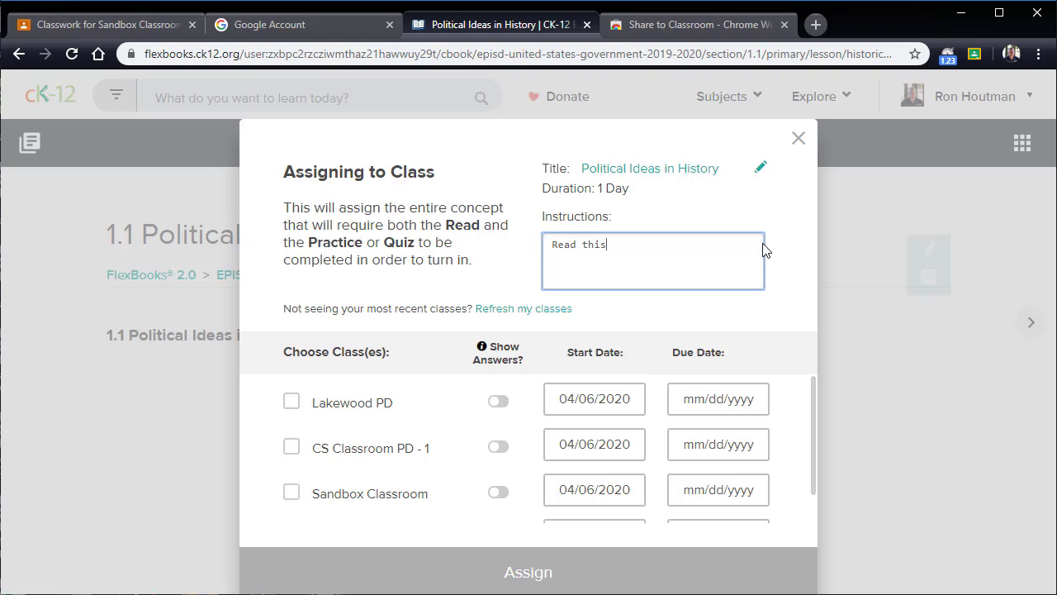
Step: Choose Sandbox Classroom as the class and set its start date to 04/08/2020
{"action": "left_click", "coordinate": [291, 495]}
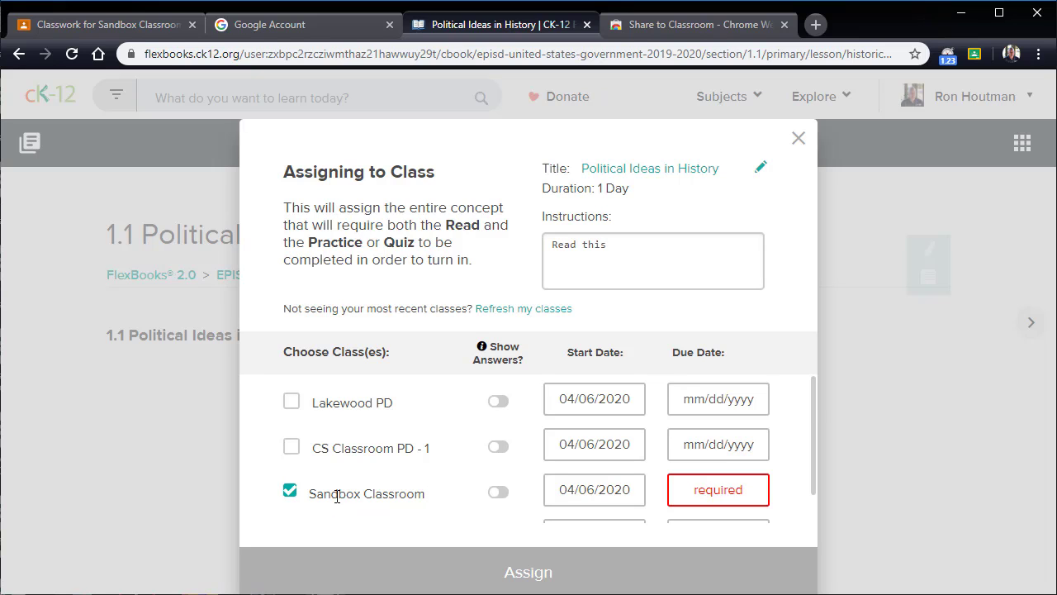
{"action": "scroll", "coordinate": [787, 428], "scroll_direction": "down", "scroll_amount": 1}
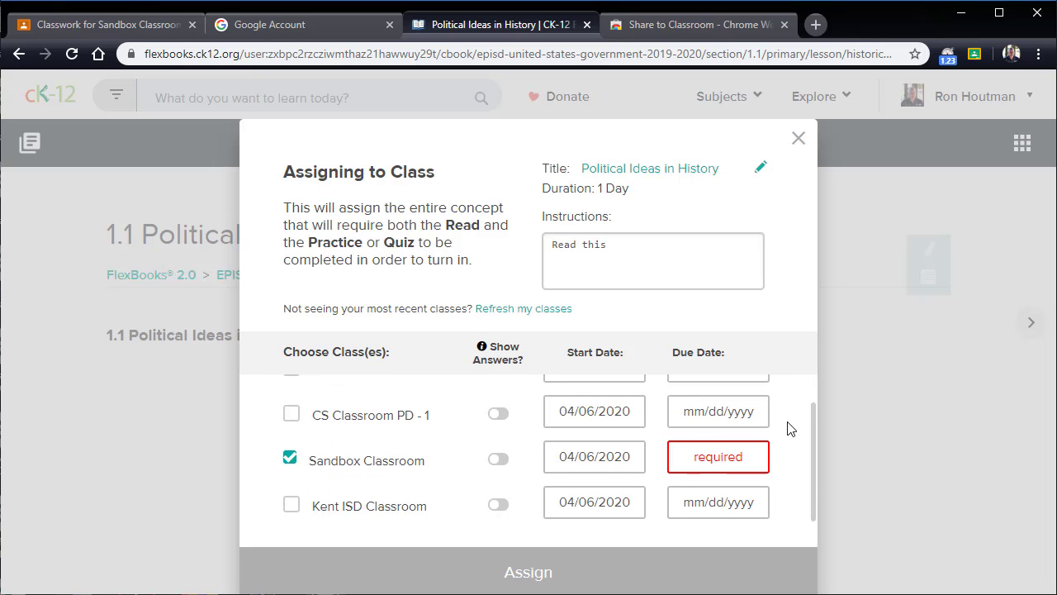
{"action": "scroll", "coordinate": [787, 428], "scroll_direction": "up", "scroll_amount": 1}
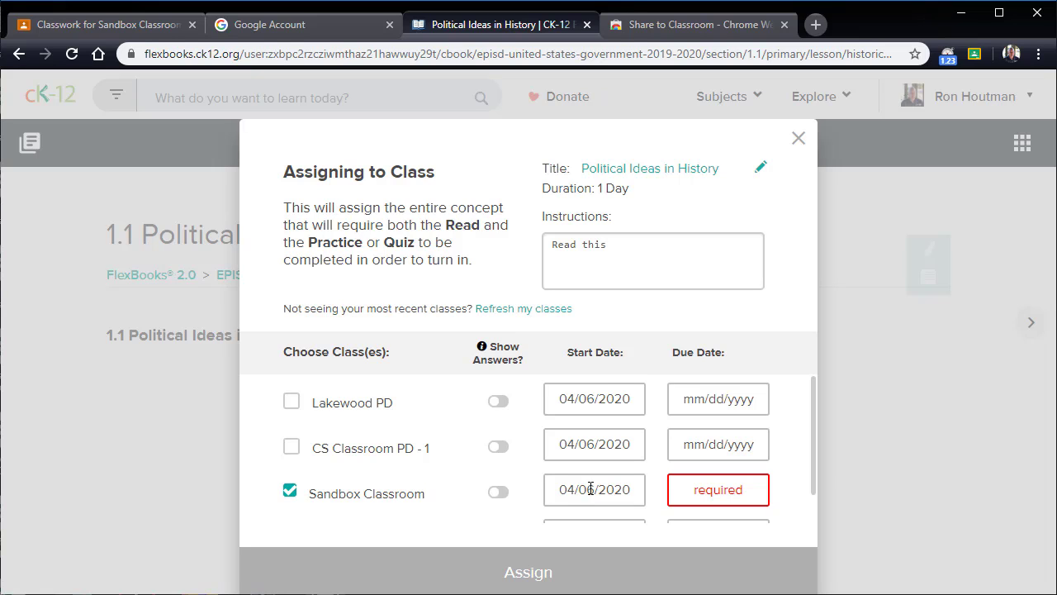
{"action": "left_click", "coordinate": [591, 488]}
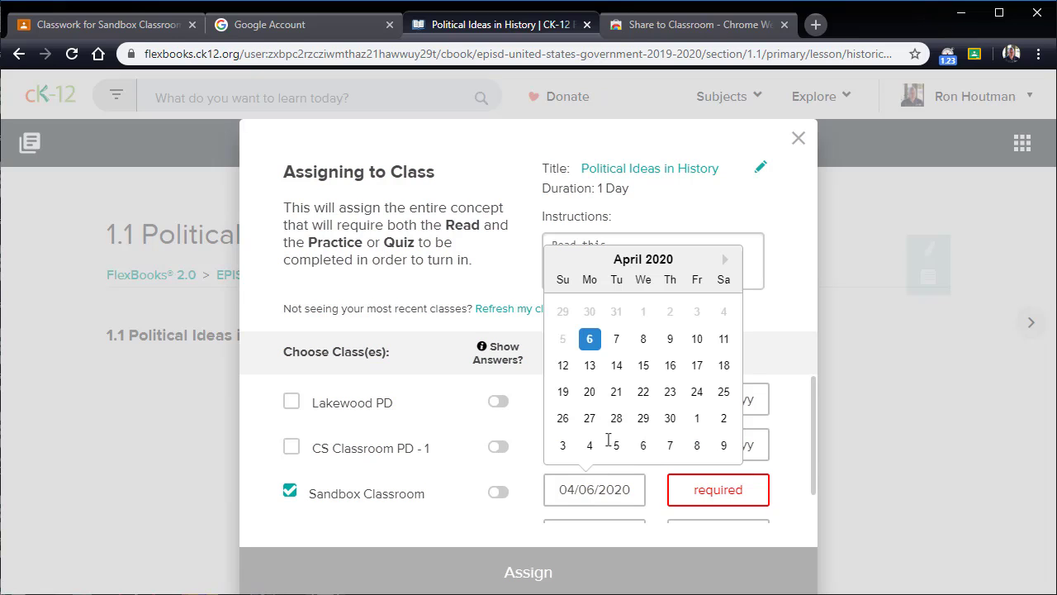
{"action": "left_click", "coordinate": [643, 340]}
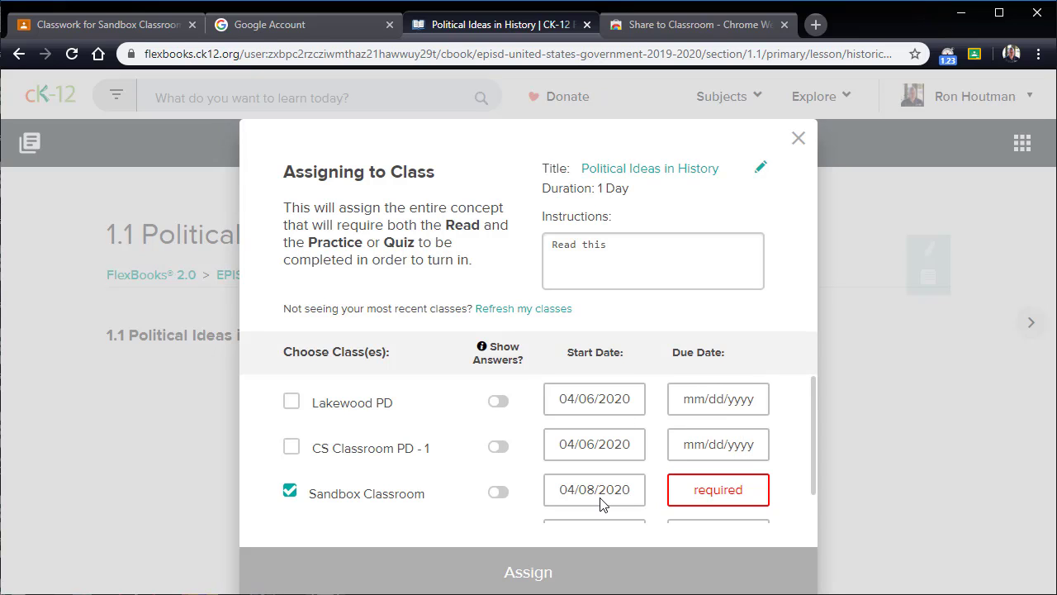
Step: Set the Sandbox Classroom due date to 04/14/2020 and assign the lesson
{"action": "left_click", "coordinate": [696, 494]}
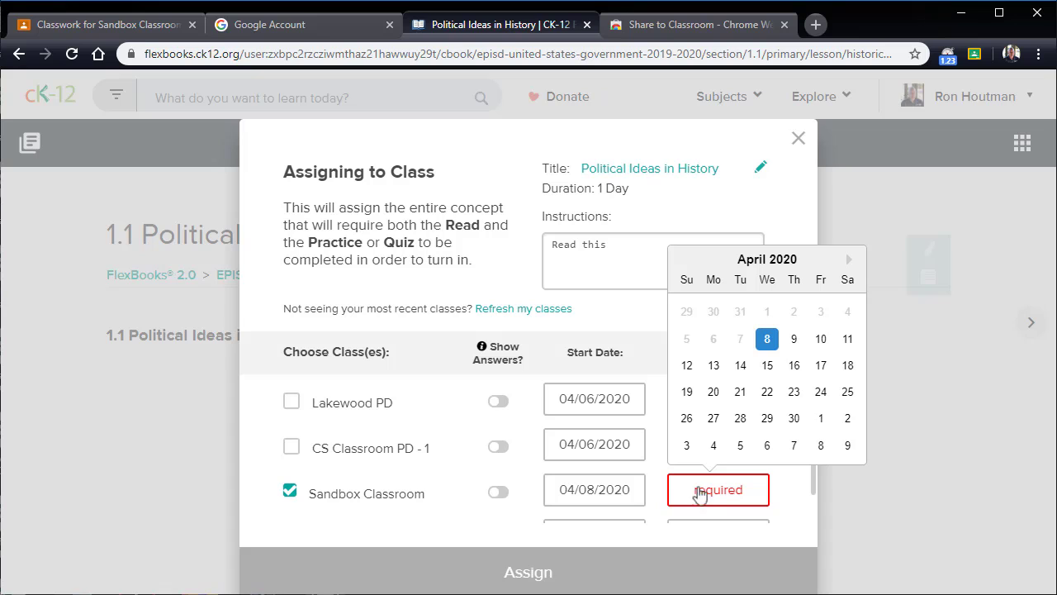
{"action": "left_click", "coordinate": [741, 364]}
{"action": "scroll", "coordinate": [767, 437], "scroll_direction": "down", "scroll_amount": 1}
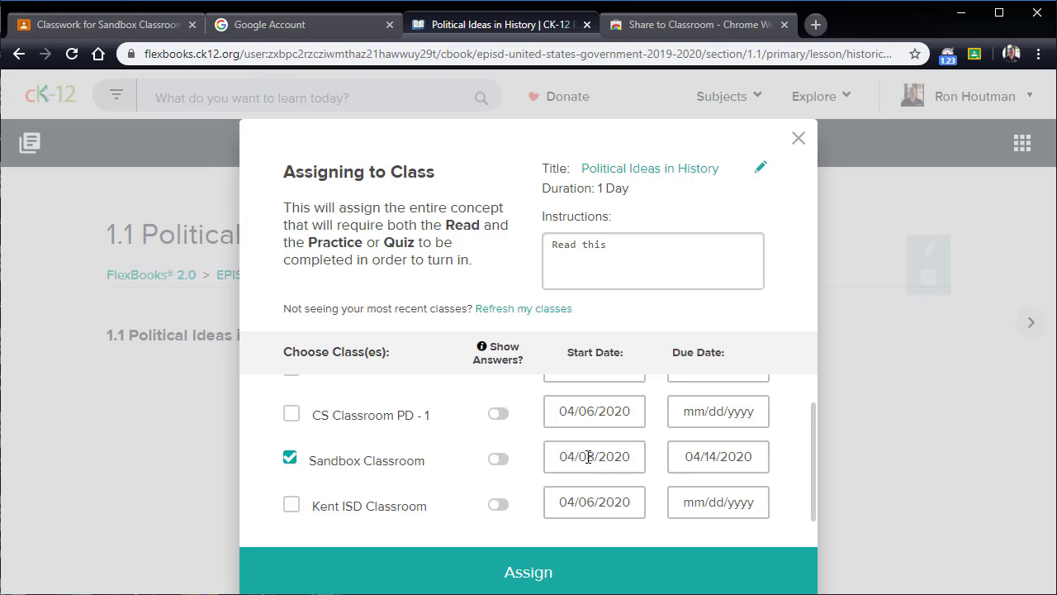
{"action": "left_click", "coordinate": [526, 571]}
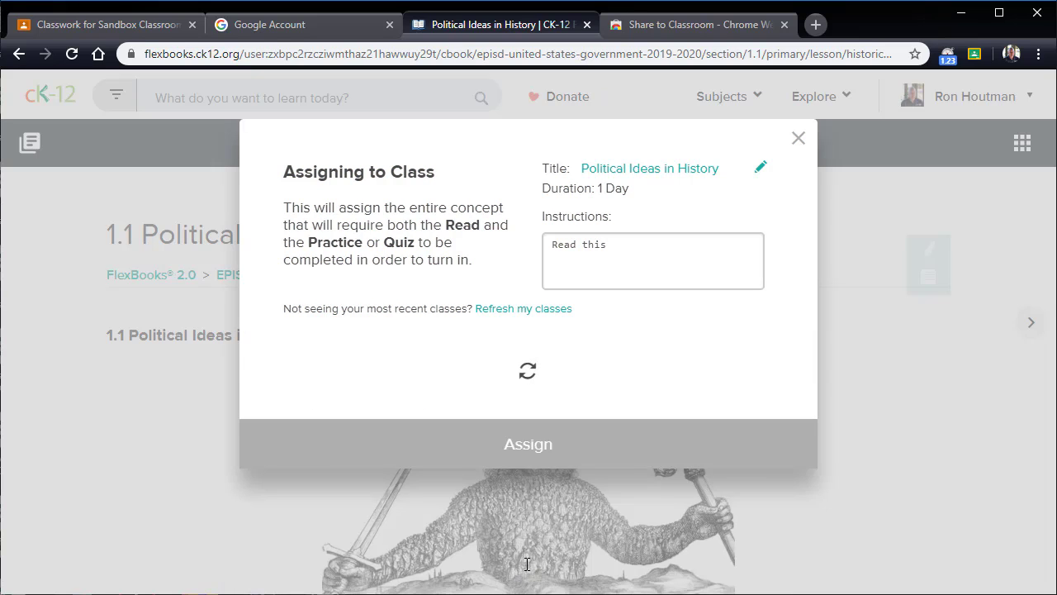
{"action": "left_click", "coordinate": [516, 289]}
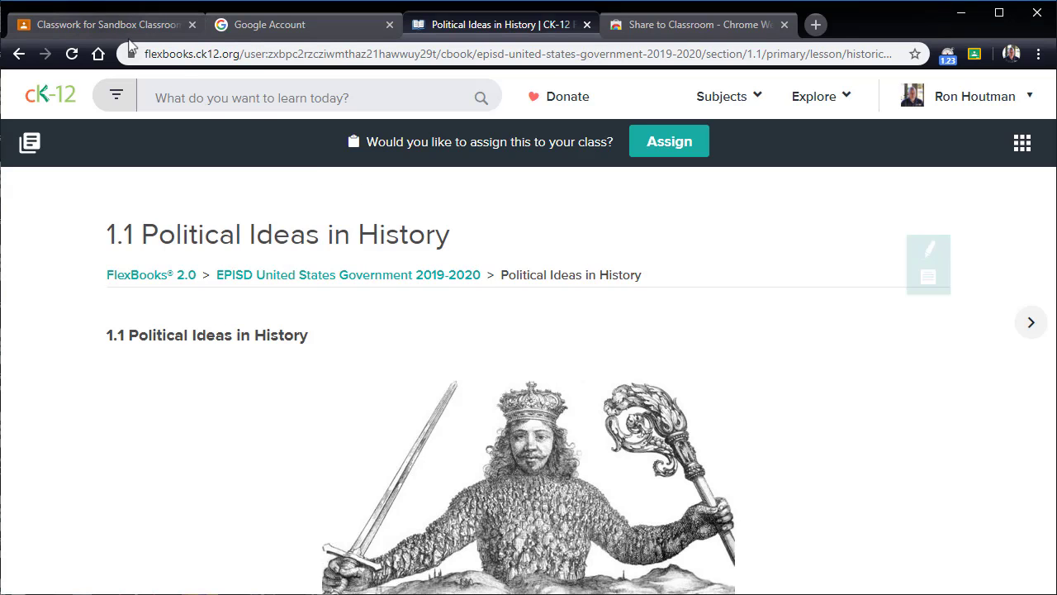
Step: Switch to Google Classroom, refresh the Classwork page and open the Political Ideas in History assignment for editing
{"action": "left_click", "coordinate": [111, 26]}
{"action": "key", "text": "F5"}
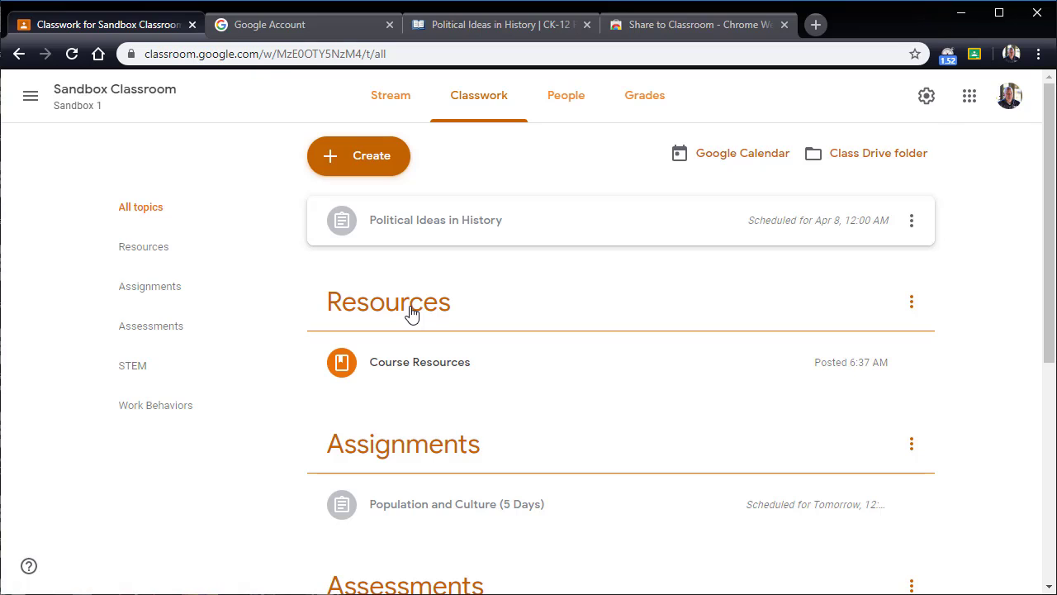
{"action": "left_click", "coordinate": [912, 223]}
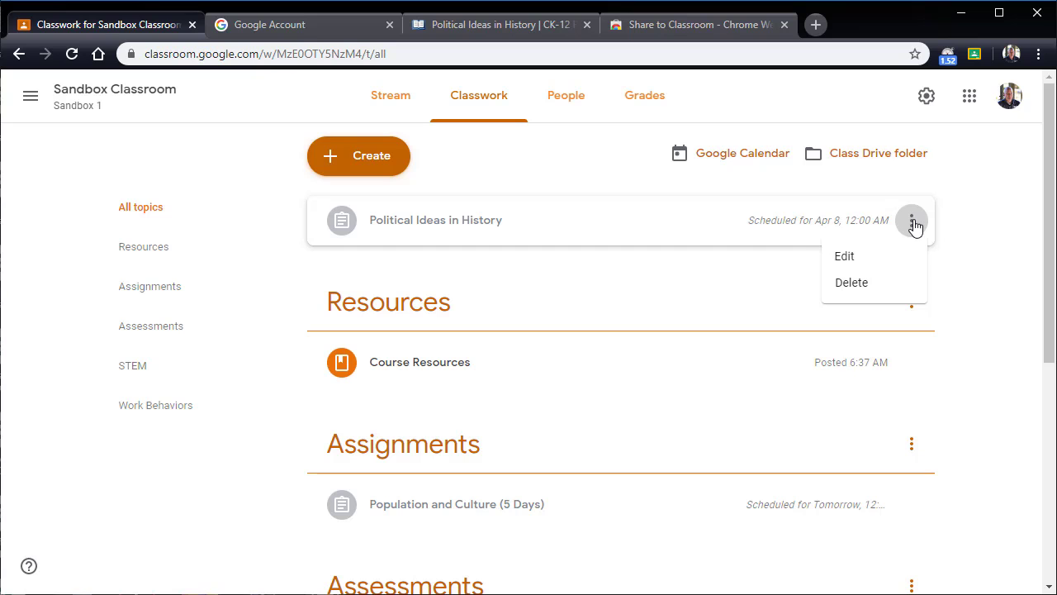
{"action": "left_click", "coordinate": [864, 259]}
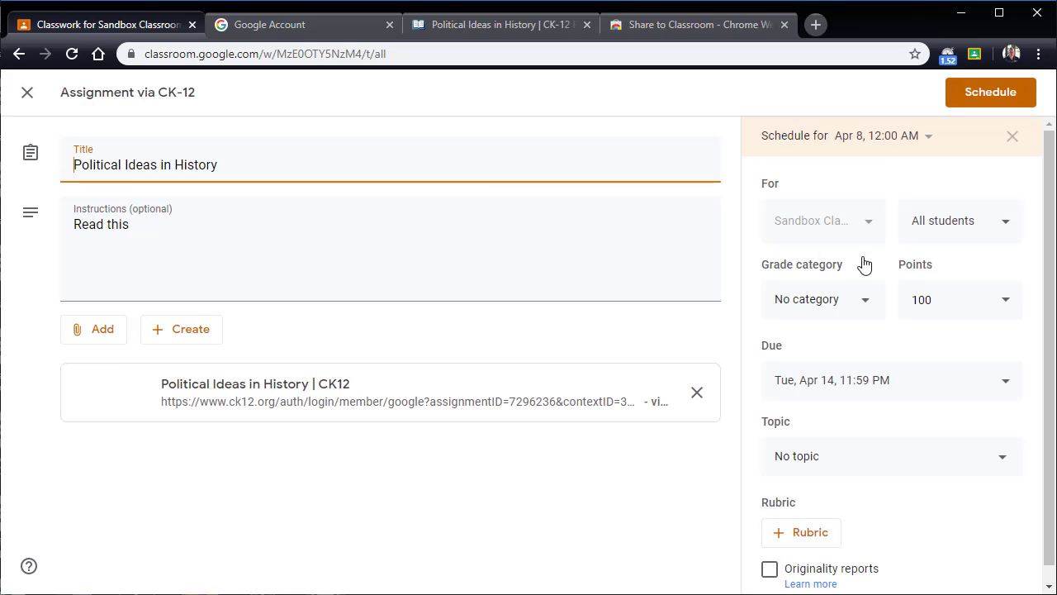
Step: File the Political Ideas in History assignment under the Assessments topic and save it as scheduled
{"action": "scroll", "coordinate": [852, 346], "scroll_direction": "down", "scroll_amount": 1}
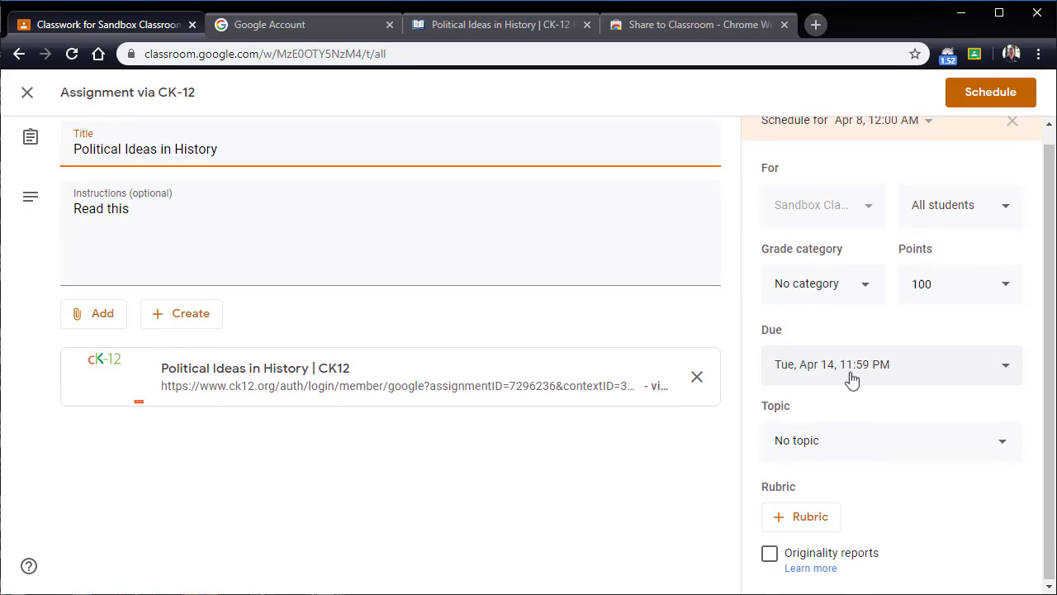
{"action": "left_click", "coordinate": [843, 455]}
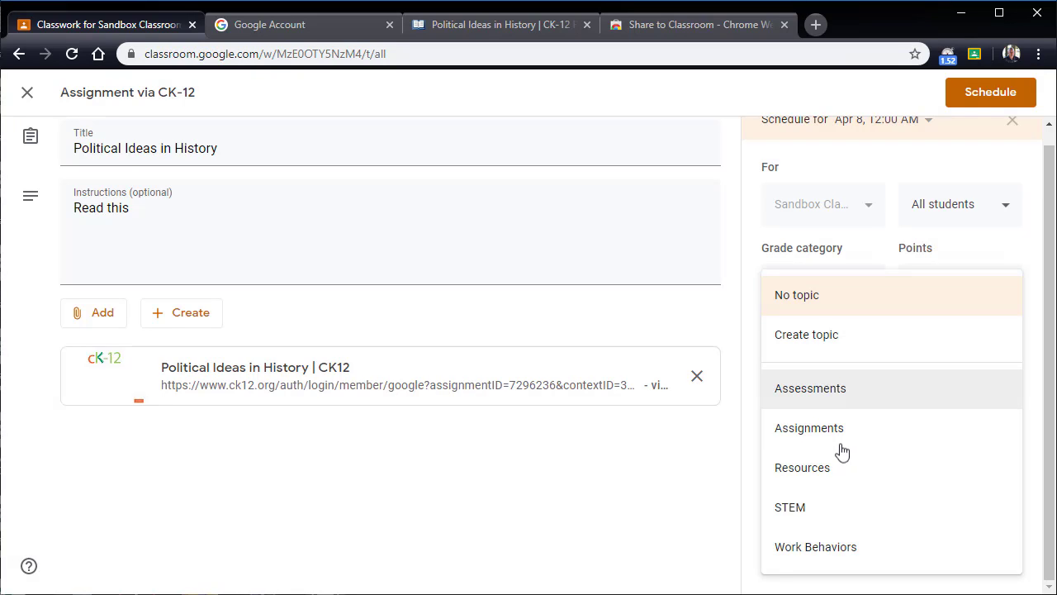
{"action": "left_click", "coordinate": [819, 401]}
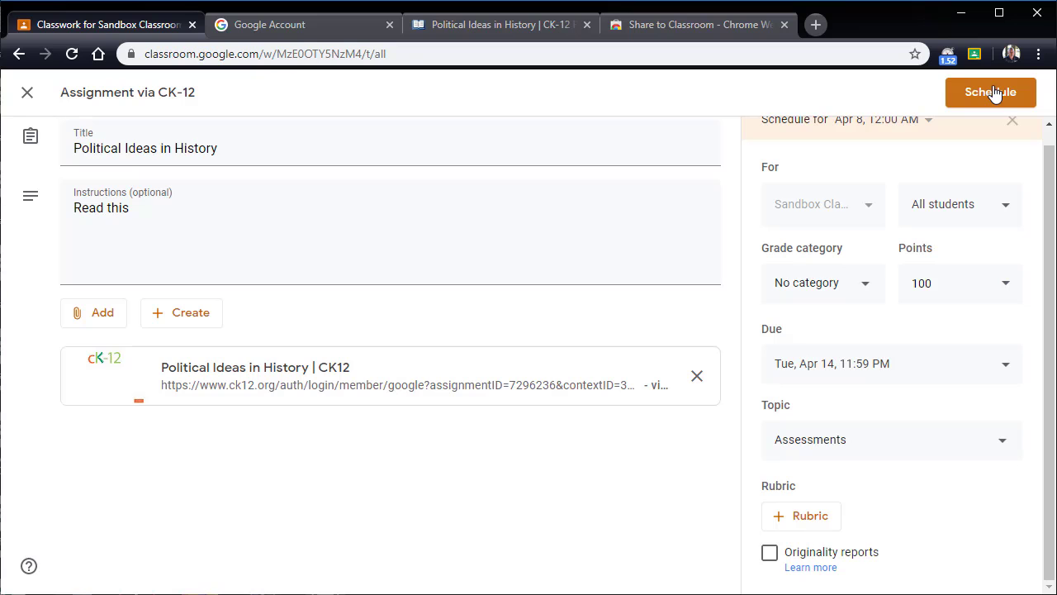
{"action": "left_click", "coordinate": [991, 92]}
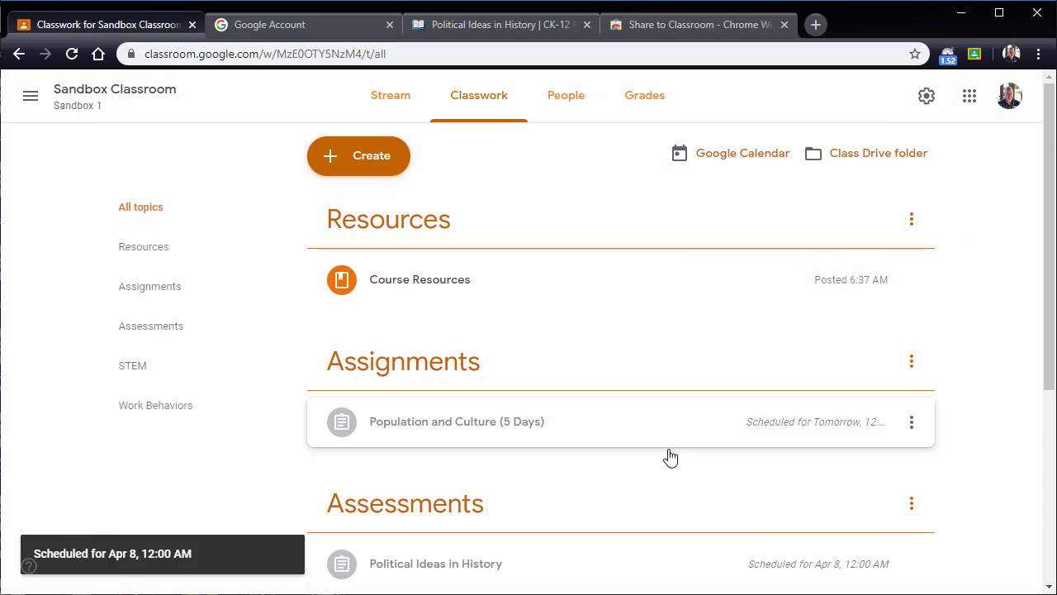
{"action": "scroll", "coordinate": [656, 374], "scroll_direction": "down", "scroll_amount": 2}
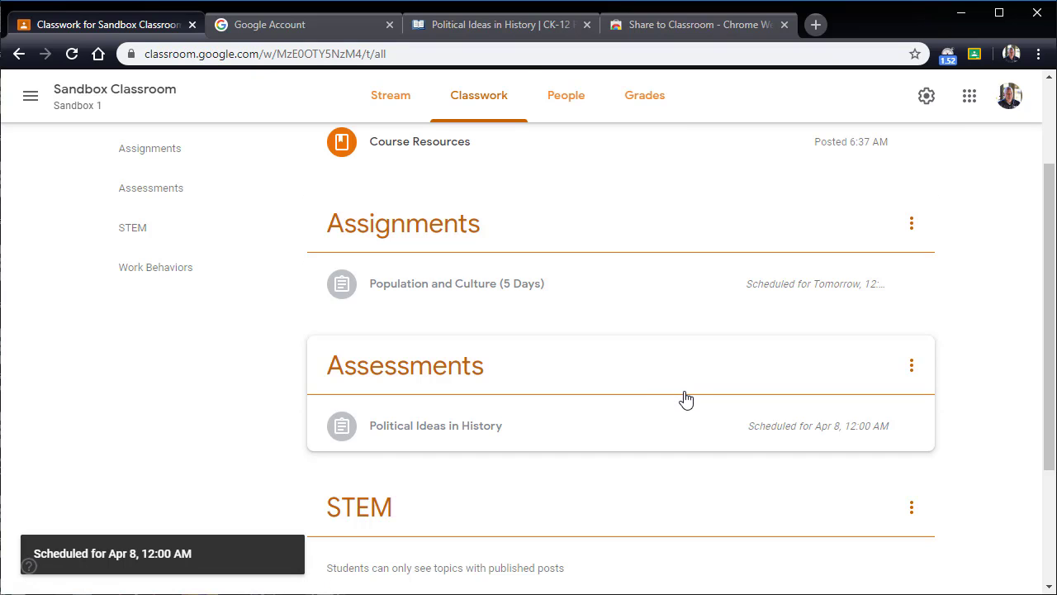
{"action": "scroll", "coordinate": [684, 396], "scroll_direction": "up", "scroll_amount": 2}
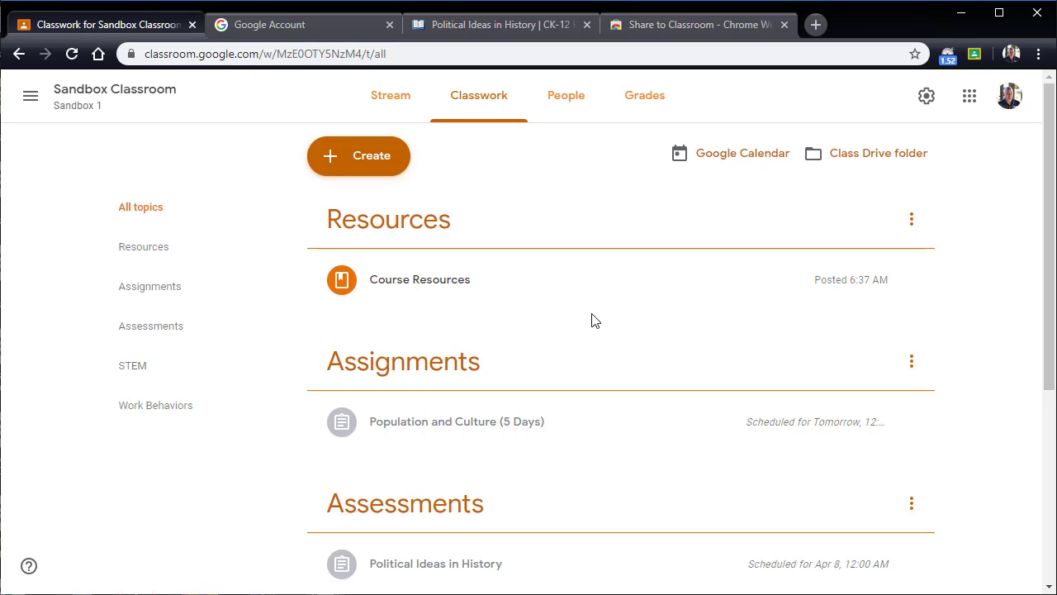
Step: Search Google for "wikipedia" in a new browser tab
{"action": "left_click", "coordinate": [682, 35]}
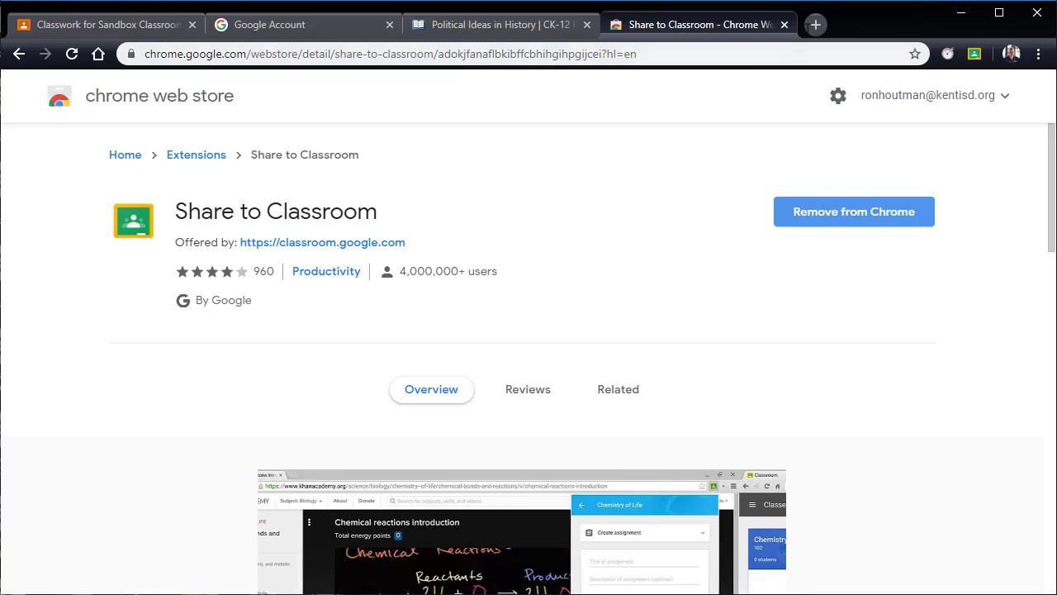
{"action": "left_click", "coordinate": [815, 25]}
{"action": "type", "text": "eik"}
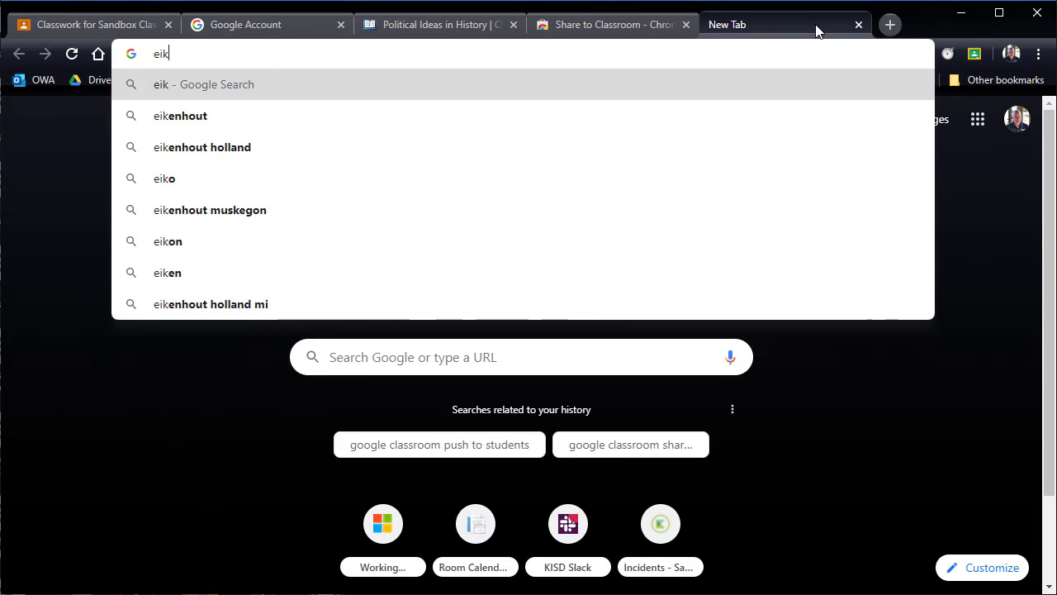
{"action": "key", "text": "BackSpace"}
{"action": "key", "text": "BackSpace"}
{"action": "key", "text": "BackSpace"}
{"action": "type", "text": "wi"}
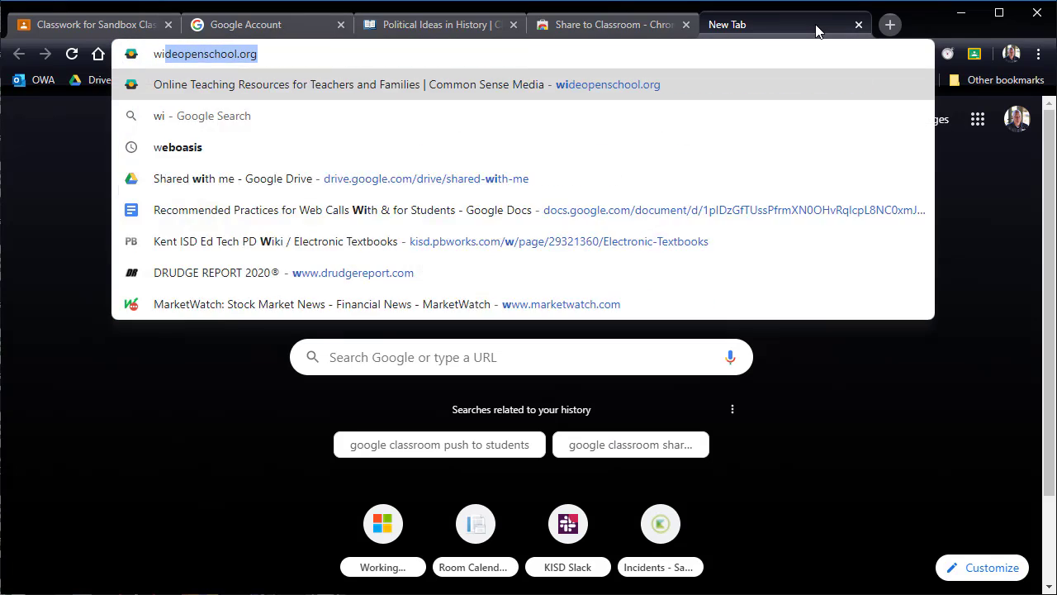
{"action": "type", "text": "kiped"}
{"action": "key", "text": "Down"}
{"action": "key", "text": "Up"}
{"action": "key", "text": "Return"}
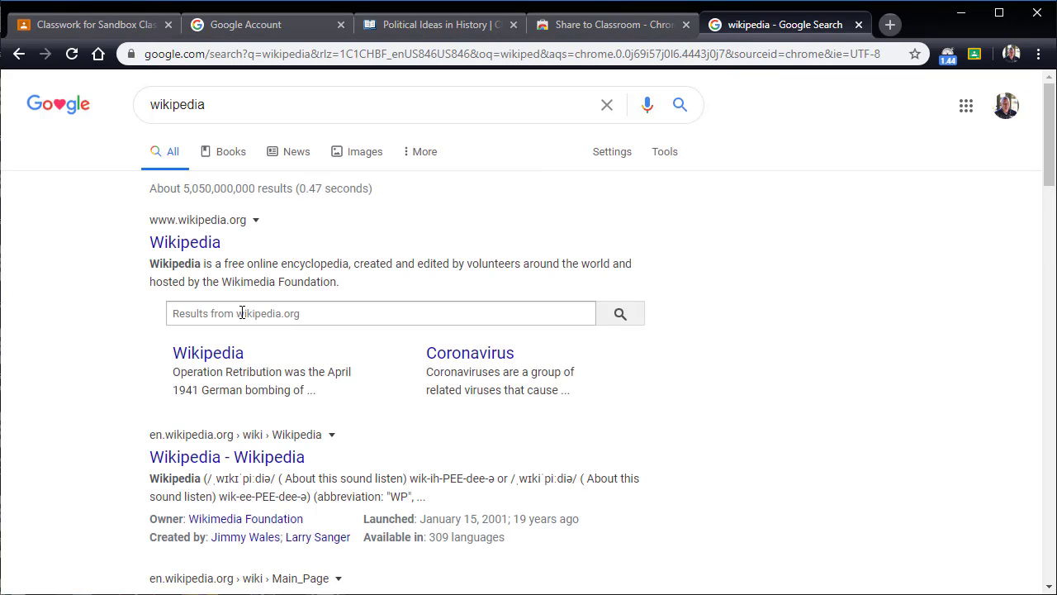
Step: Search wikipedia.org for "coronovirus" from the Google results and open the 2019–20 coronavirus pandemic article
{"action": "left_click", "coordinate": [242, 312]}
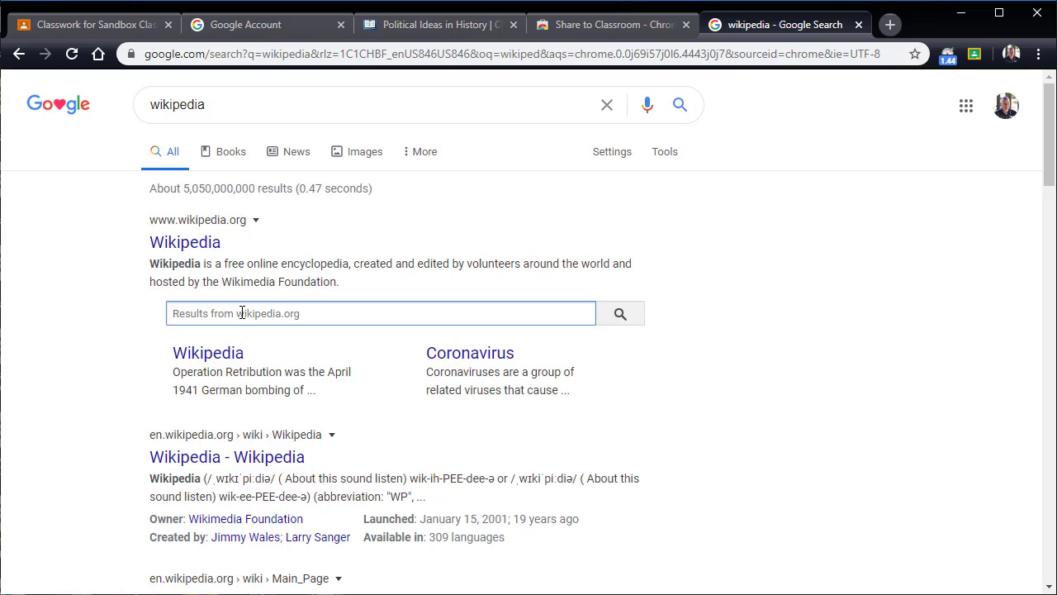
{"action": "type", "text": "coronovirus"}
{"action": "key", "text": "Return"}
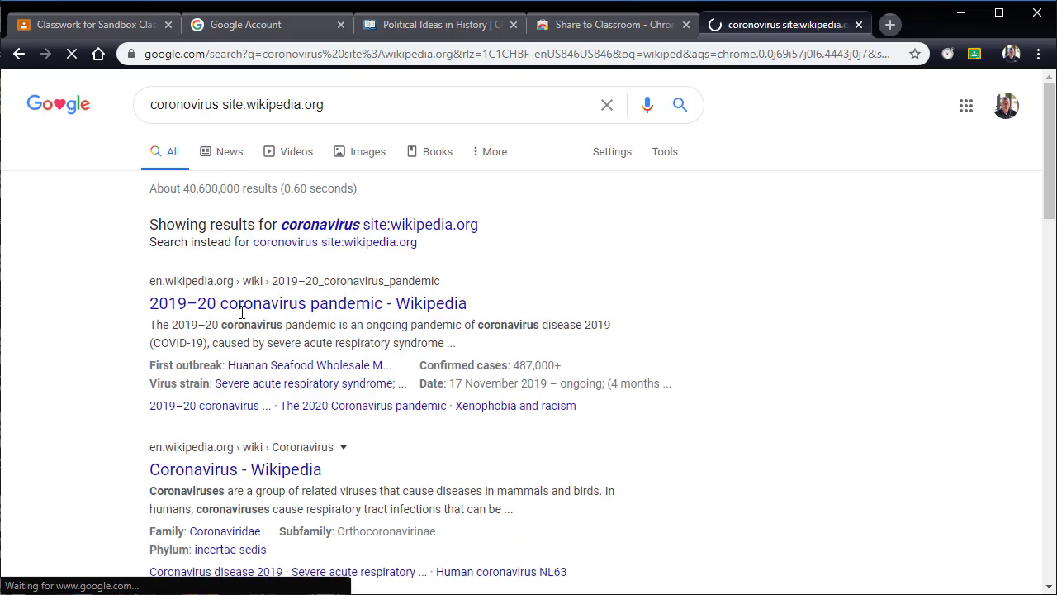
{"action": "left_click", "coordinate": [359, 313]}
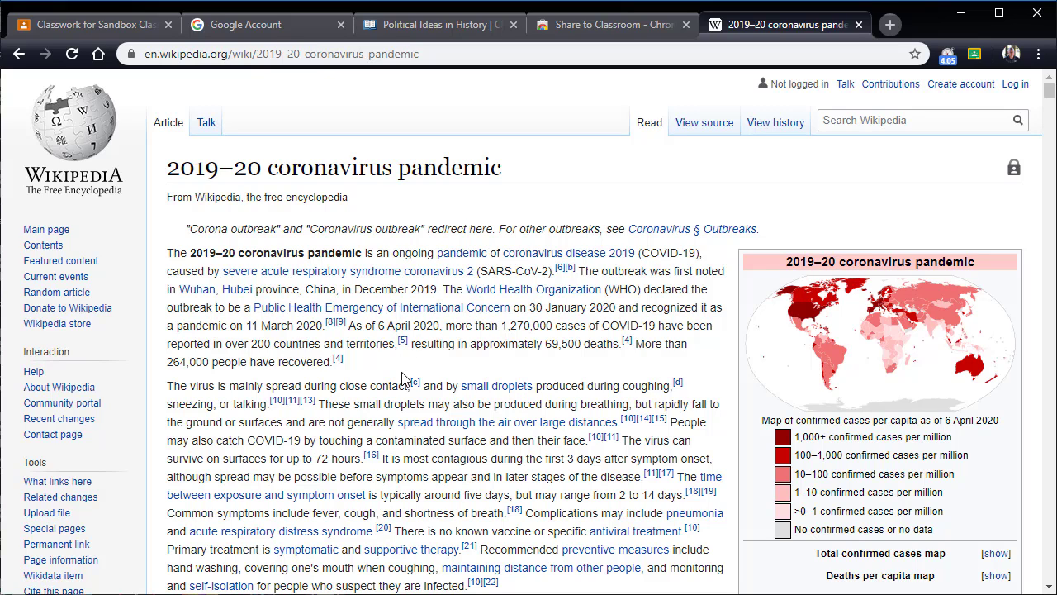
Step: Start an Ask question post for Sandbox Classroom from the Wikipedia coronavirus article with the Share to Classroom extension
{"action": "left_click", "coordinate": [618, 28]}
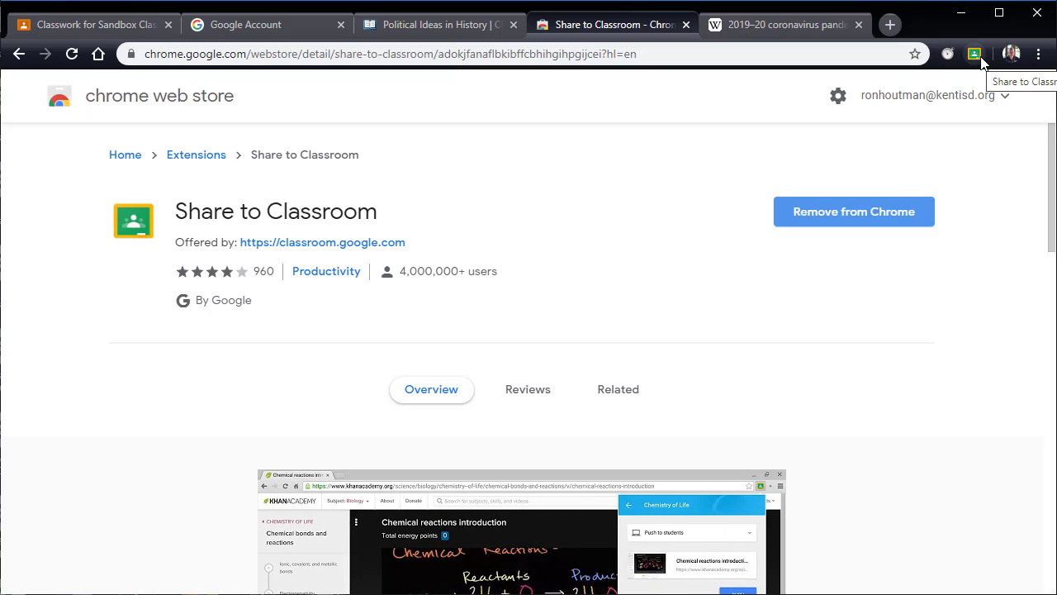
{"action": "left_click", "coordinate": [791, 30]}
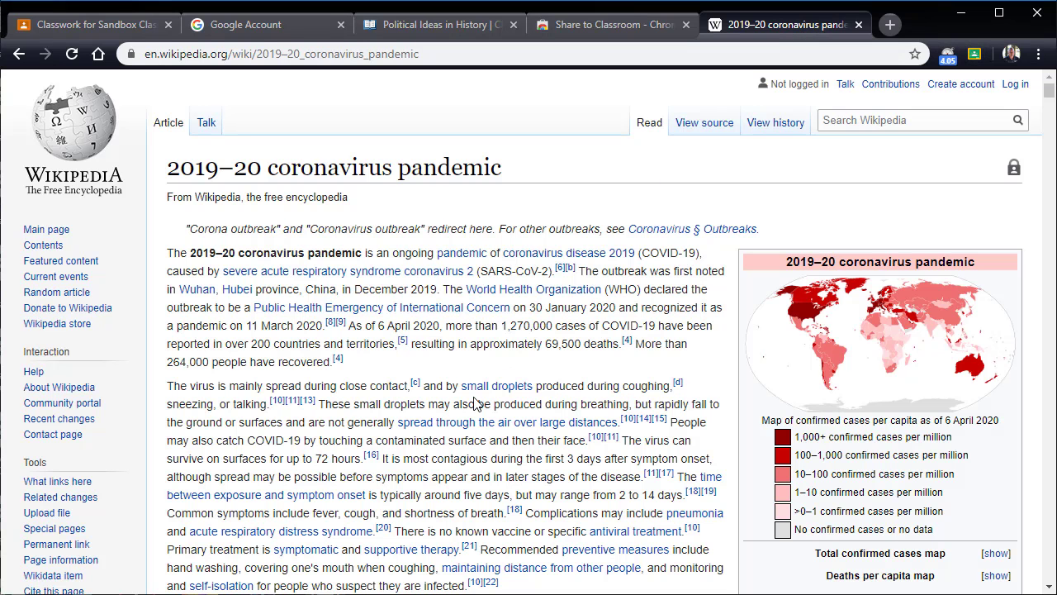
{"action": "left_click", "coordinate": [975, 56]}
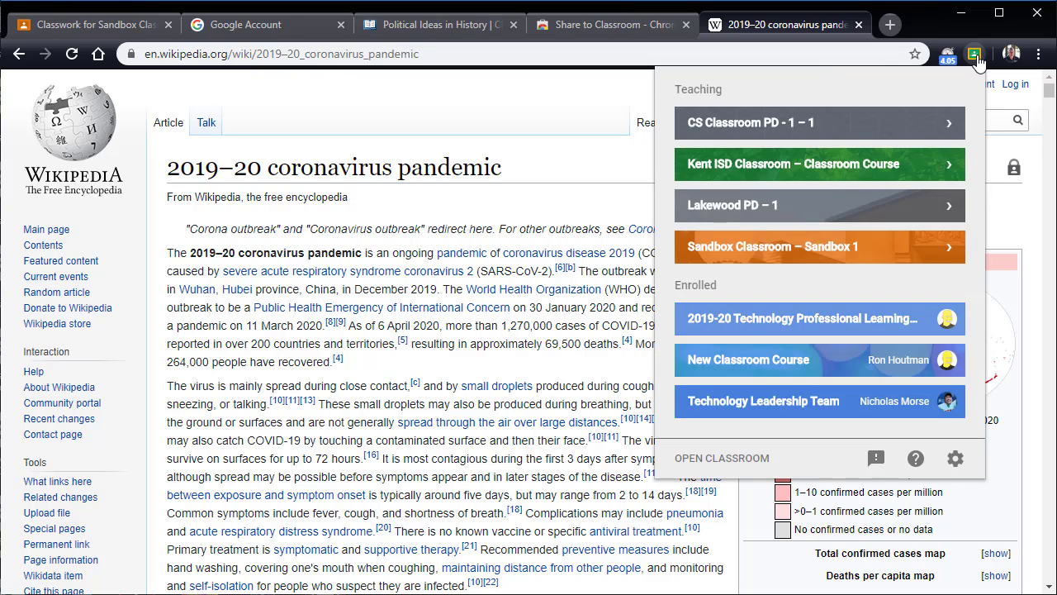
{"action": "left_click", "coordinate": [754, 253]}
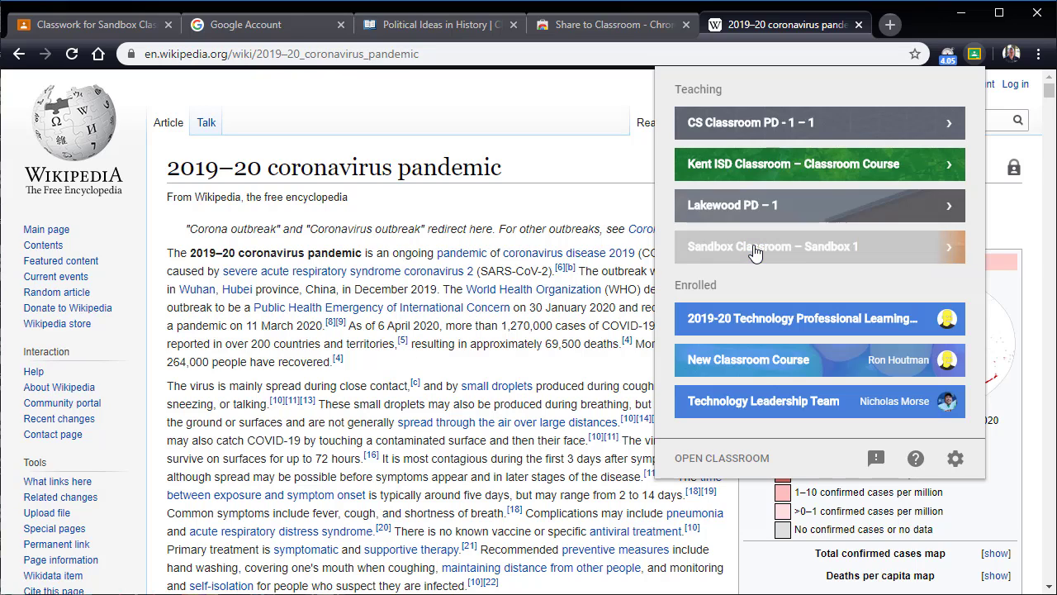
{"action": "left_click", "coordinate": [885, 155]}
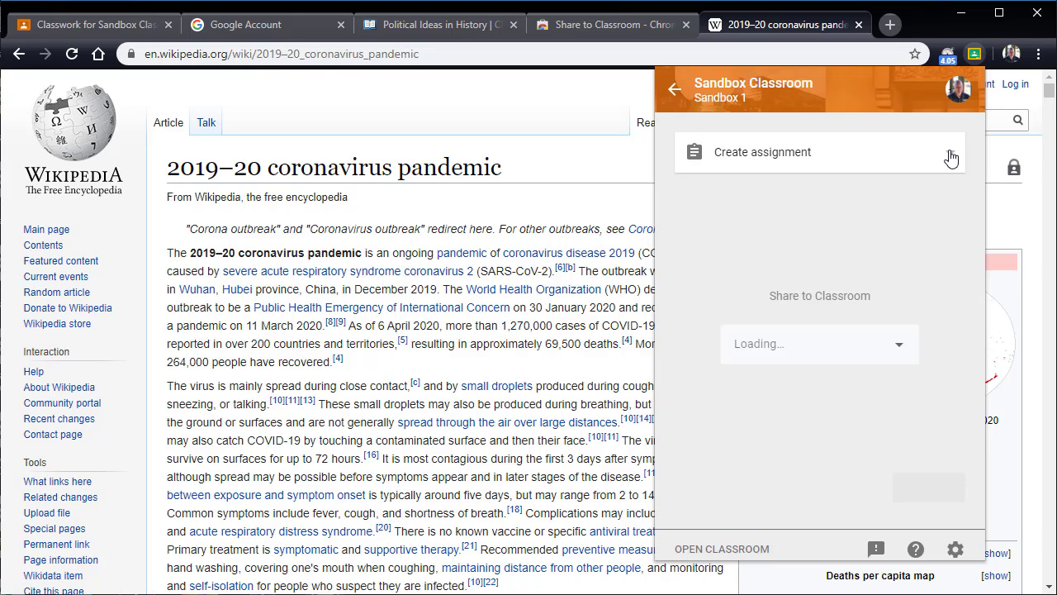
{"action": "left_click", "coordinate": [951, 158]}
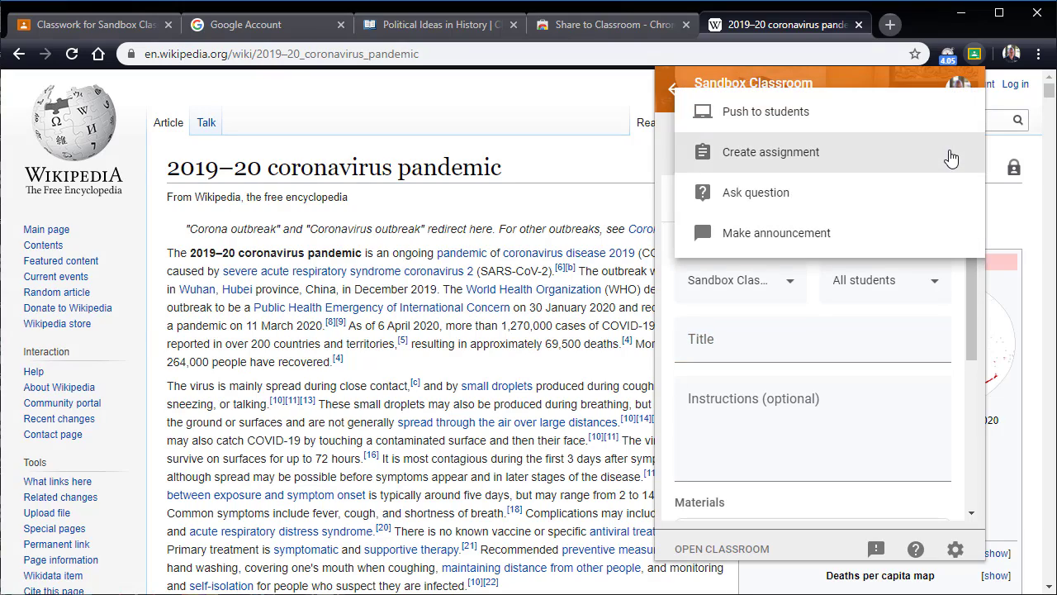
{"action": "left_click", "coordinate": [789, 201]}
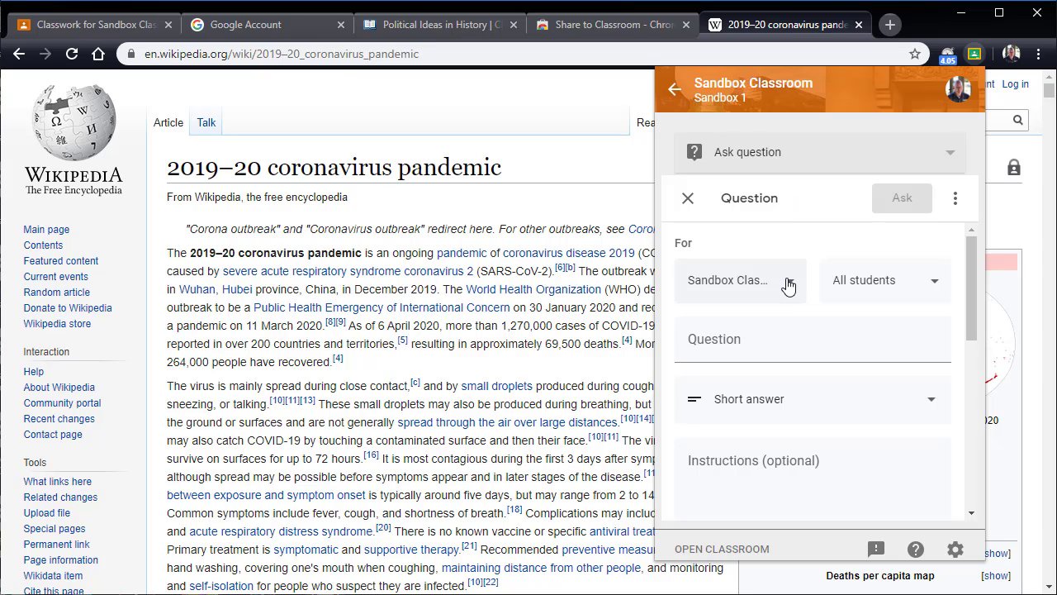
Step: Enter the question "After reading this - when do you think it will end?" with Short answer as the response type
{"action": "left_click", "coordinate": [748, 358]}
{"action": "type", "text": "A"}
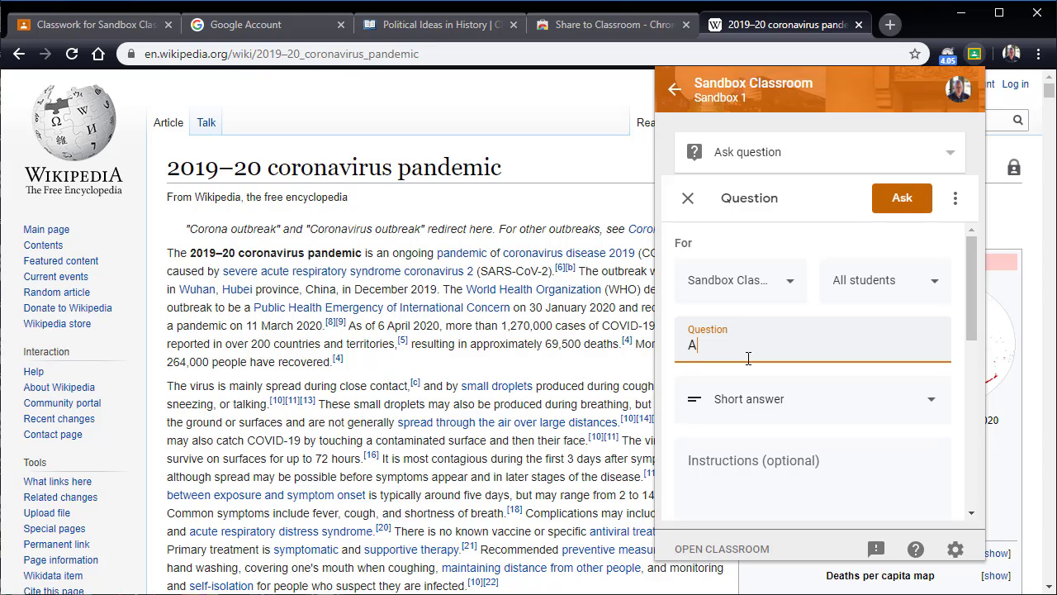
{"action": "type", "text": "fter reading this - when do you "}
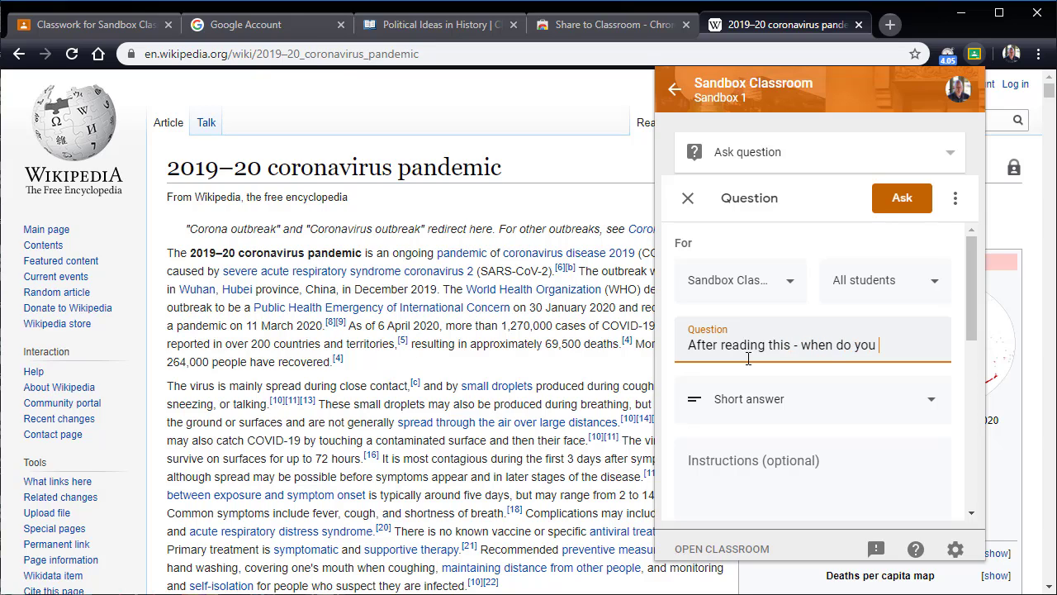
{"action": "type", "text": "think it will e"}
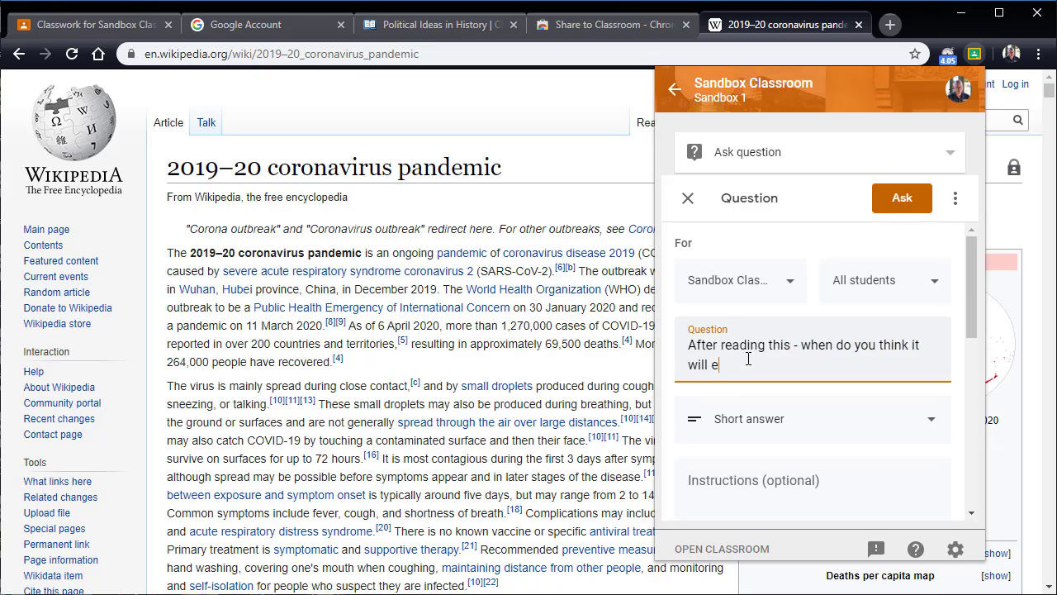
{"action": "type", "text": "nd"}
{"action": "scroll", "coordinate": [795, 300], "scroll_direction": "down", "scroll_amount": 2}
{"action": "left_click", "coordinate": [795, 300]}
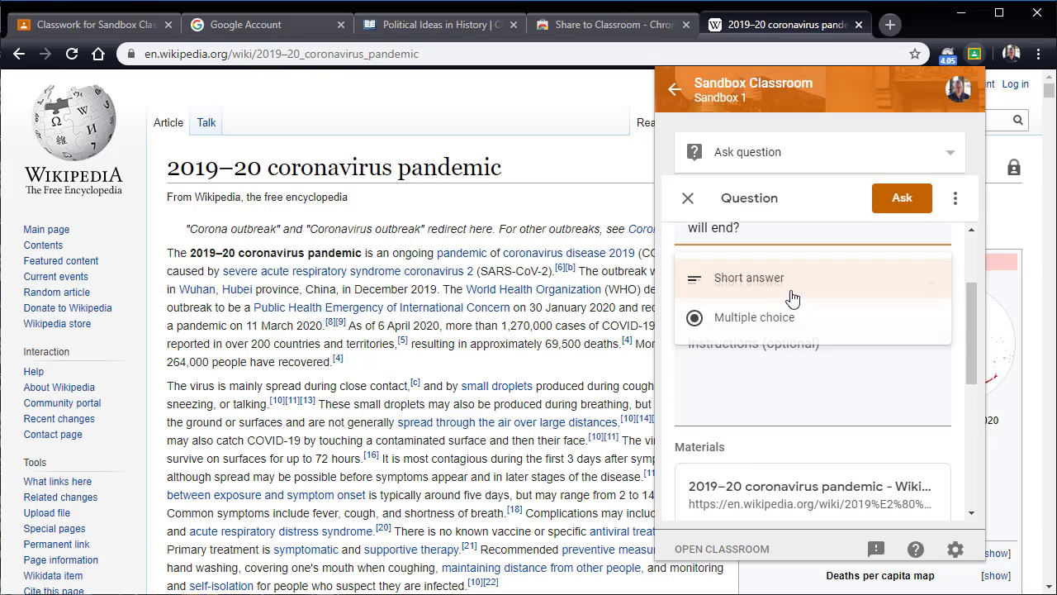
{"action": "left_click", "coordinate": [791, 300]}
{"action": "left_click", "coordinate": [758, 383]}
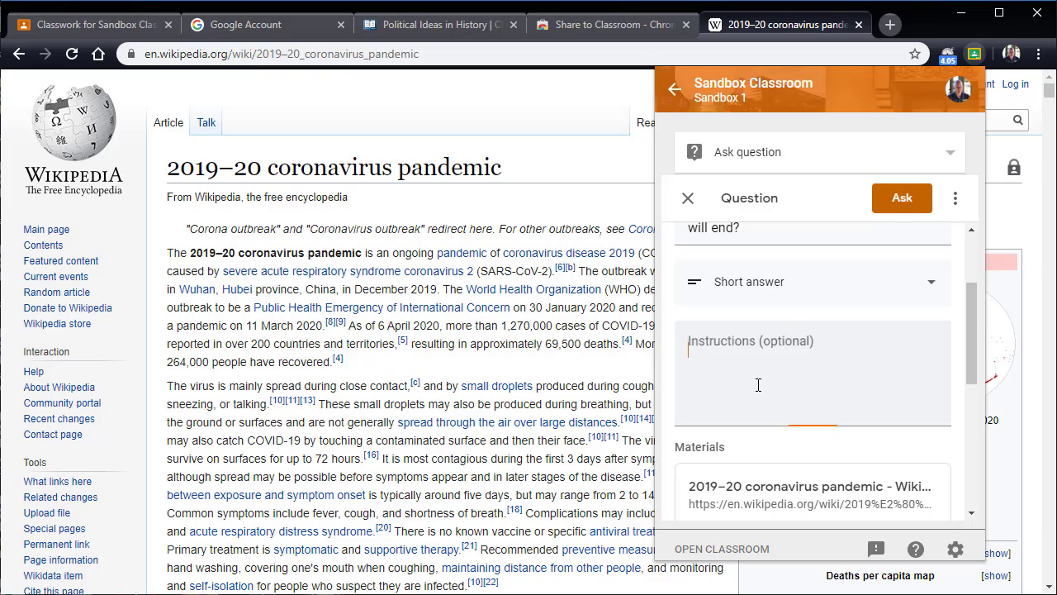
Step: File the question under the Assignments topic and turn off students replying to each other
{"action": "scroll", "coordinate": [758, 385], "scroll_direction": "down", "scroll_amount": 2}
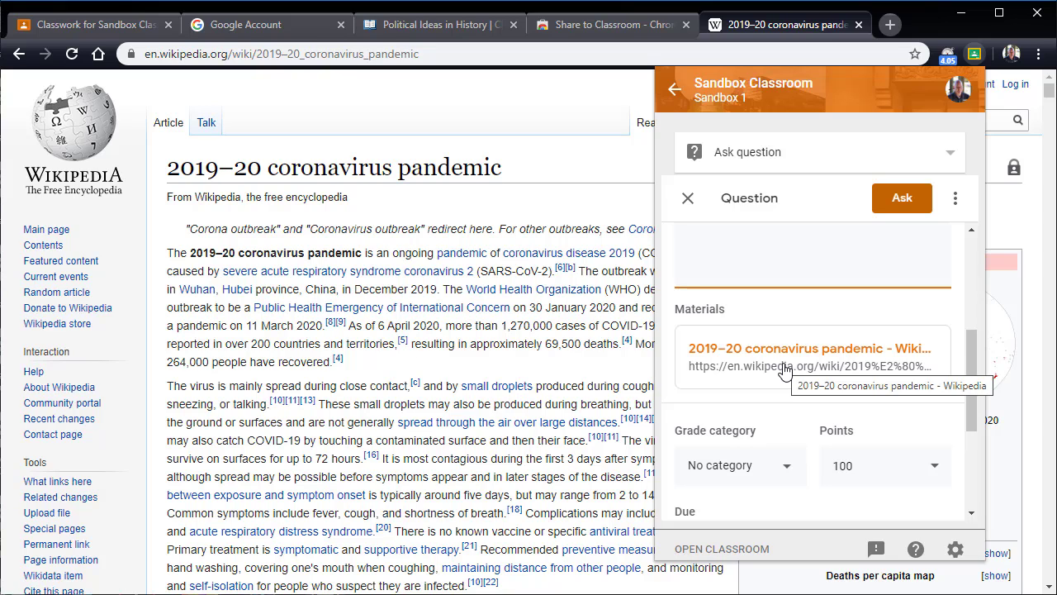
{"action": "scroll", "coordinate": [747, 330], "scroll_direction": "down", "scroll_amount": 3}
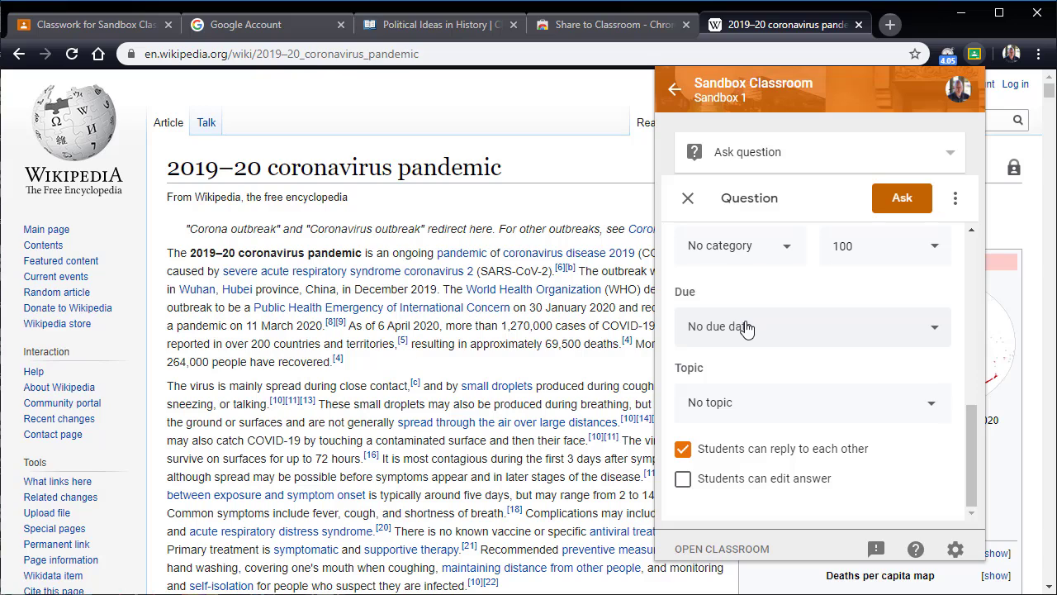
{"action": "left_click", "coordinate": [762, 402]}
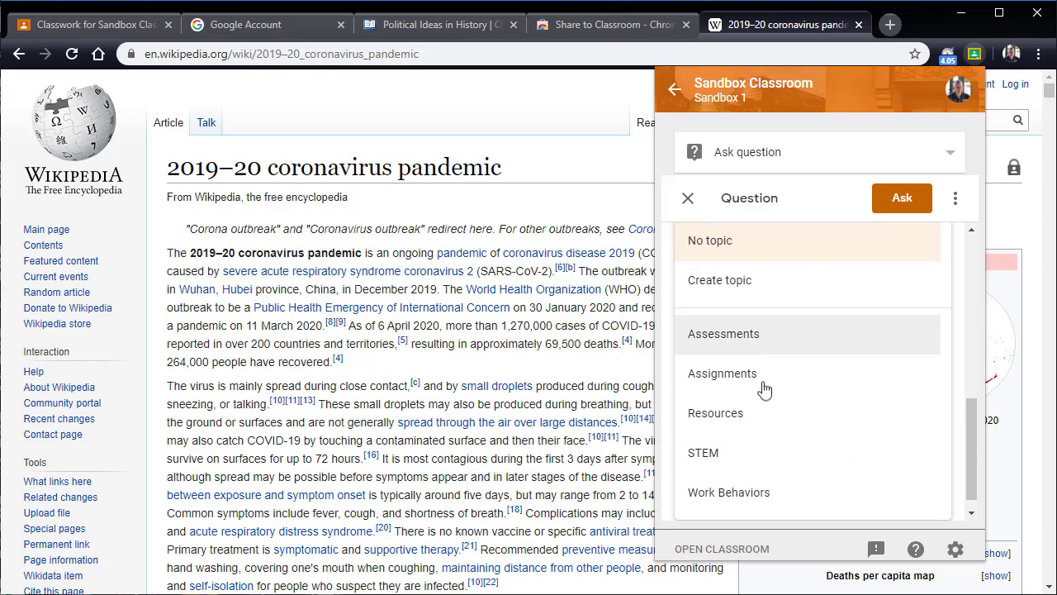
{"action": "left_click", "coordinate": [767, 379]}
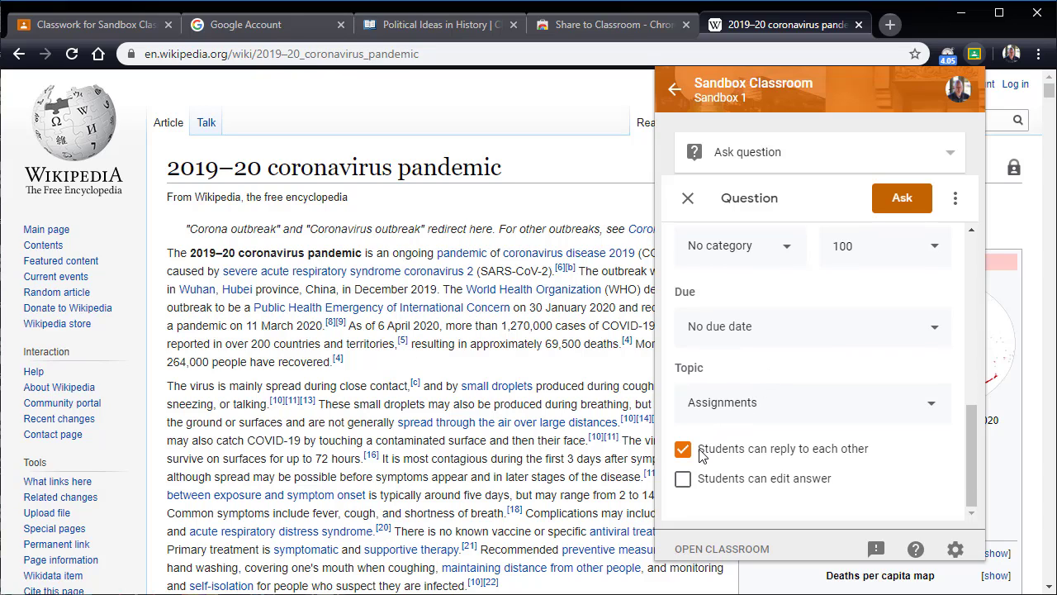
{"action": "left_click", "coordinate": [682, 450]}
Step: Schedule the question for Apr 8, 2020 at 12:00 AM
{"action": "scroll", "coordinate": [684, 455], "scroll_direction": "up", "scroll_amount": 5}
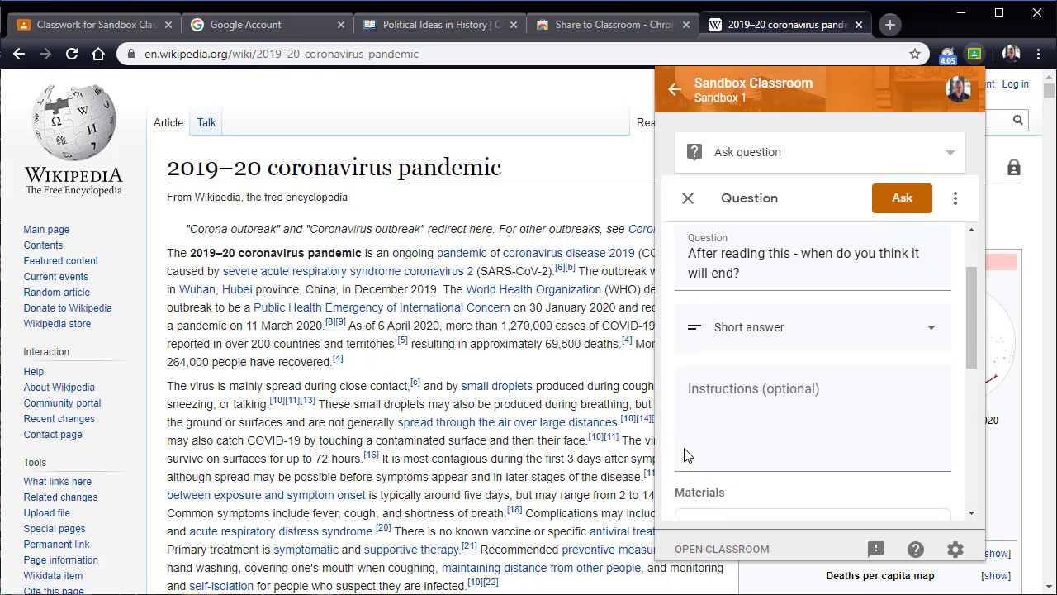
{"action": "left_click", "coordinate": [955, 199]}
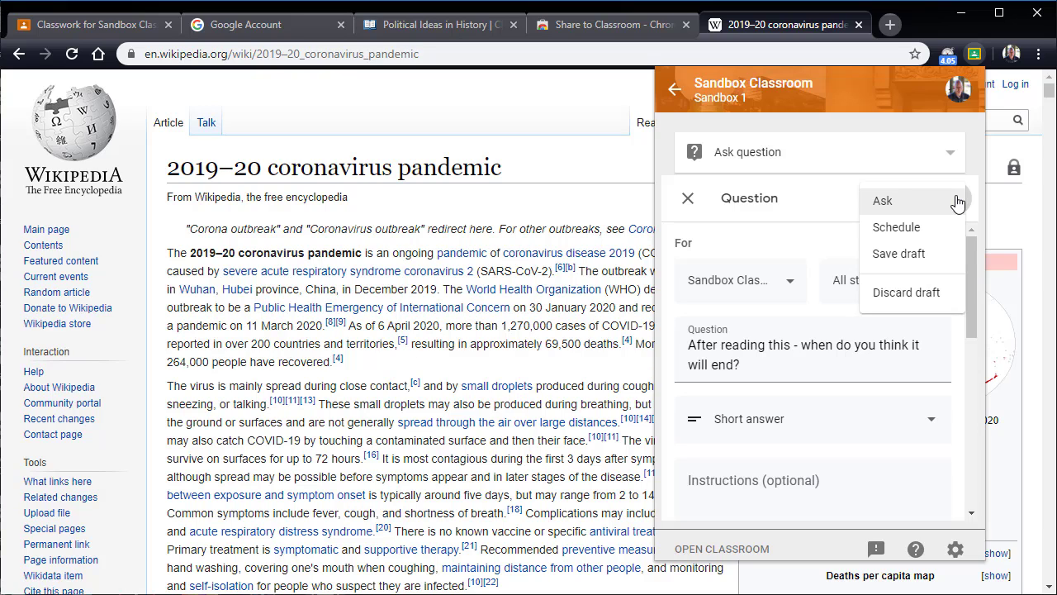
{"action": "left_click", "coordinate": [917, 232]}
{"action": "left_click", "coordinate": [867, 321]}
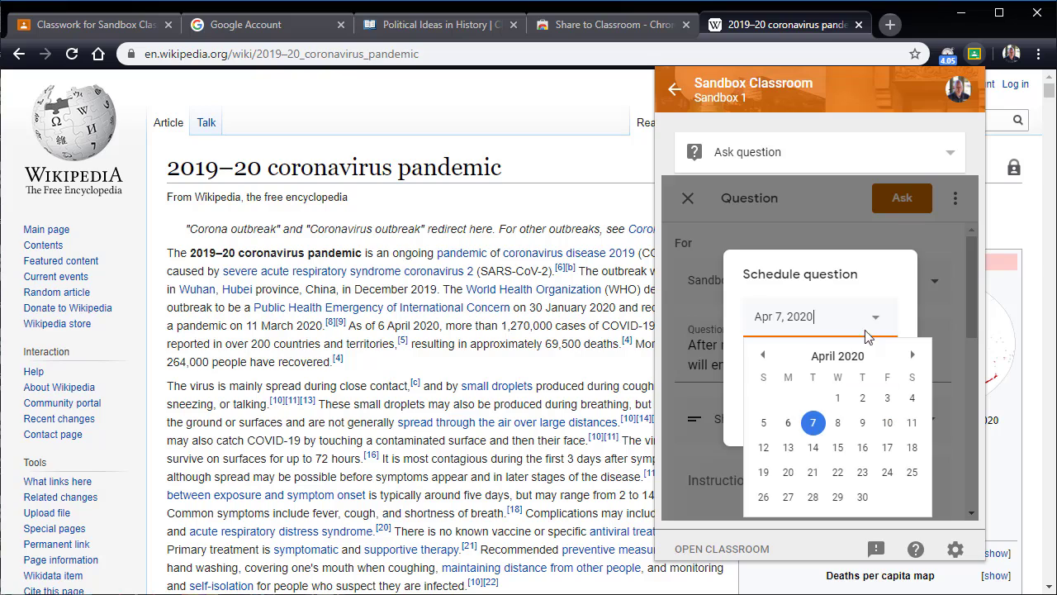
{"action": "left_click", "coordinate": [837, 422]}
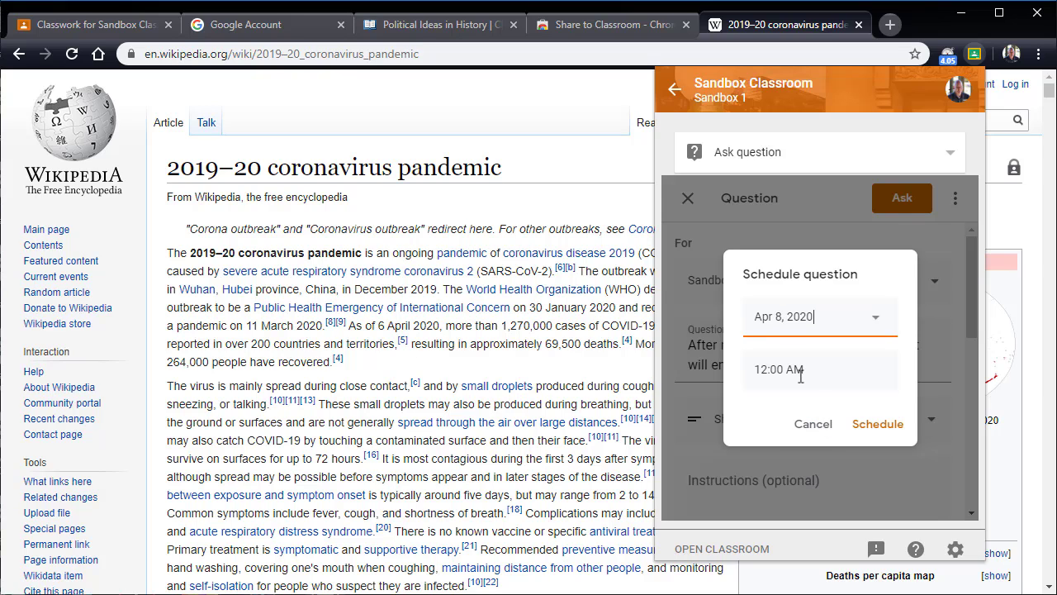
{"action": "left_click", "coordinate": [800, 375]}
{"action": "left_click", "coordinate": [866, 423]}
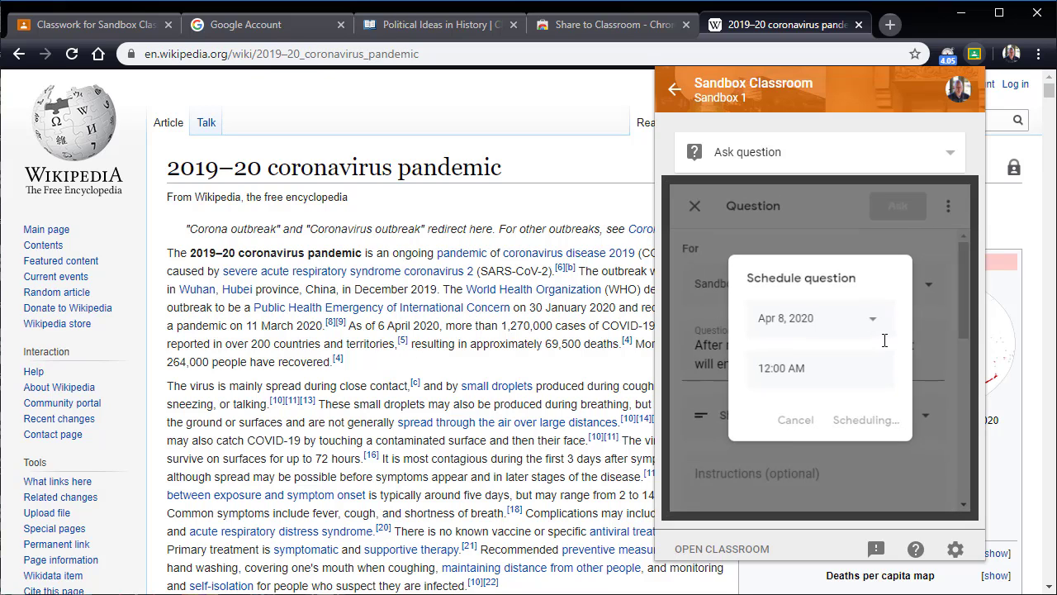
Step: Open Sandbox Classroom from the extension and go to its Classwork page
{"action": "left_click", "coordinate": [936, 492]}
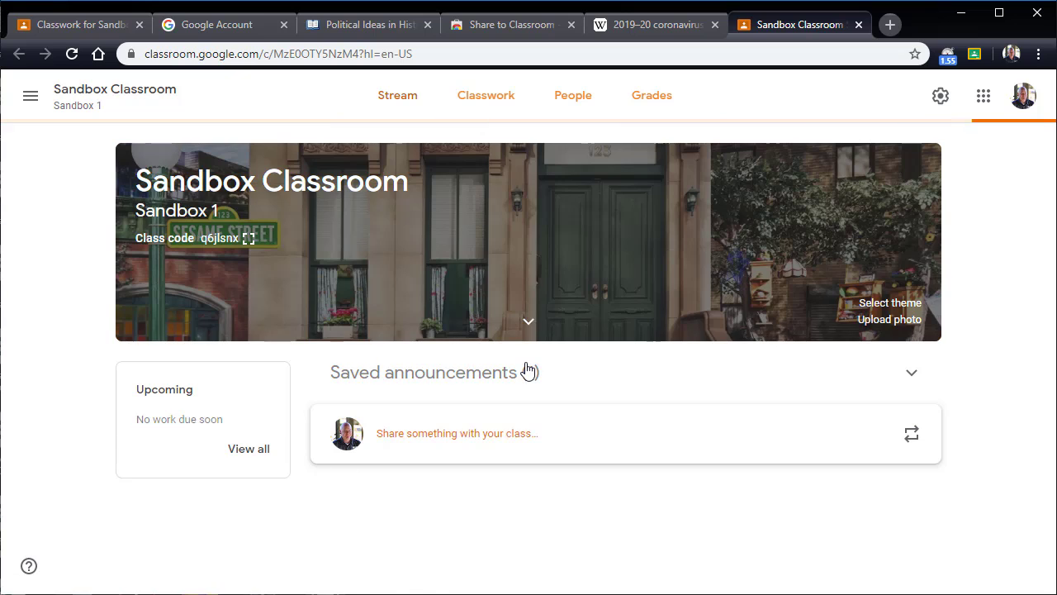
{"action": "scroll", "coordinate": [525, 371], "scroll_direction": "down", "scroll_amount": 2}
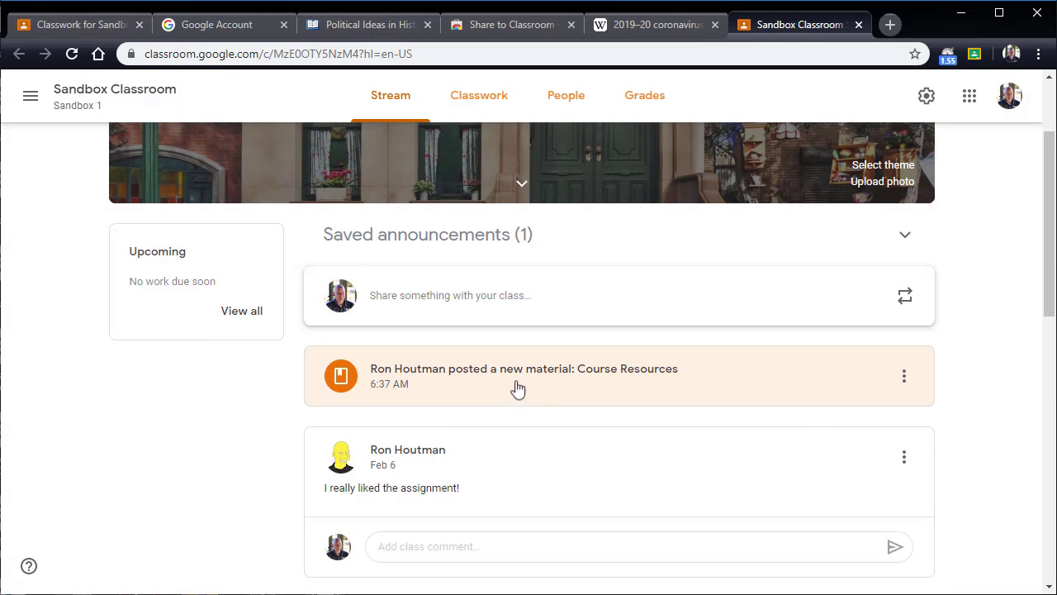
{"action": "scroll", "coordinate": [517, 393], "scroll_direction": "up", "scroll_amount": 2}
{"action": "left_click", "coordinate": [483, 119]}
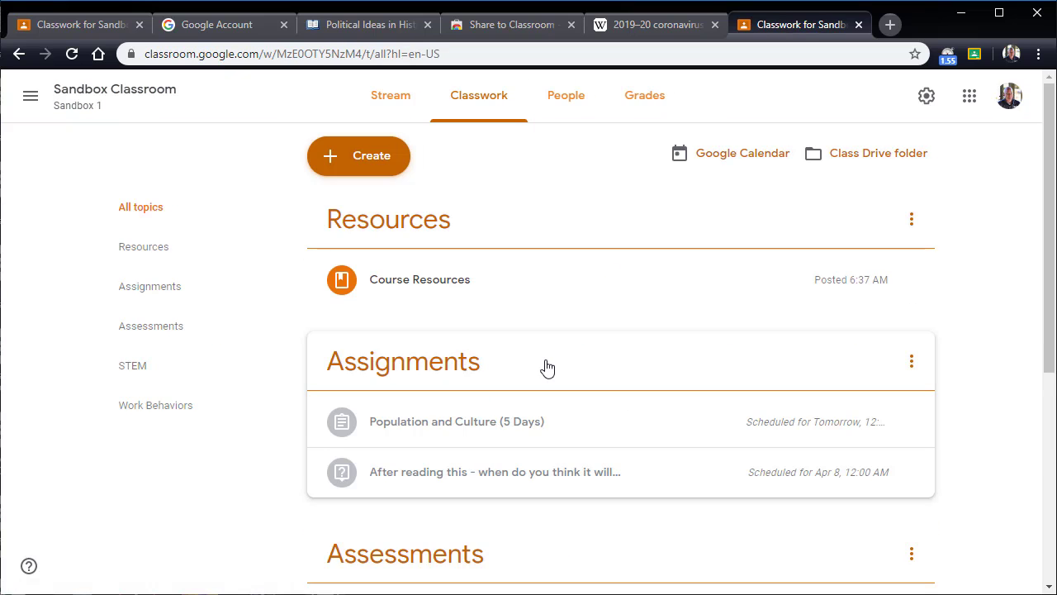
Step: Review the scheduled classwork and expand the new question under Assignments to check its attached Wikipedia link
{"action": "scroll", "coordinate": [597, 448], "scroll_direction": "down", "scroll_amount": 5}
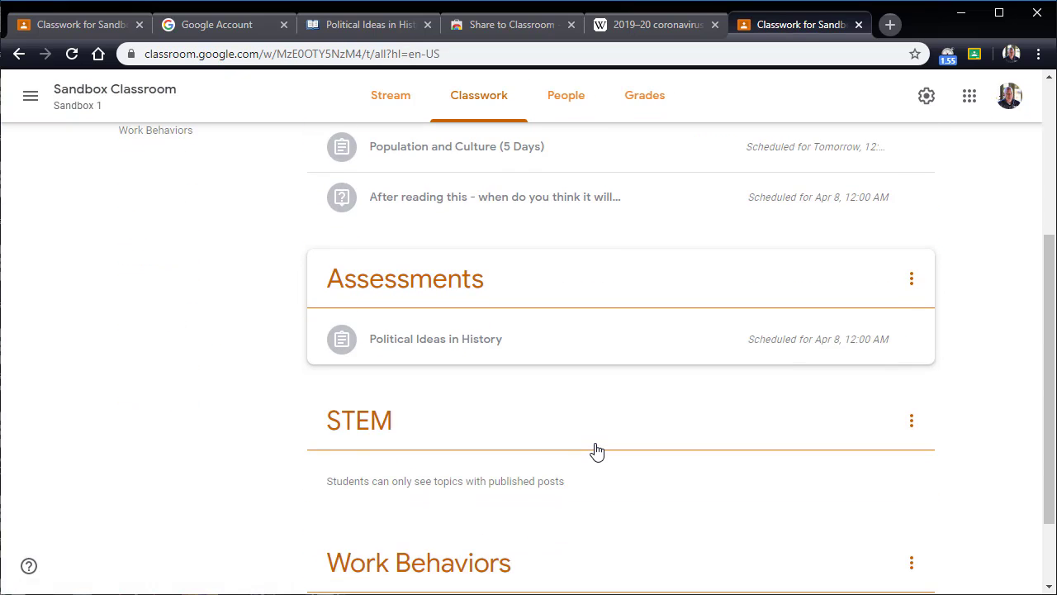
{"action": "scroll", "coordinate": [699, 435], "scroll_direction": "up", "scroll_amount": 4}
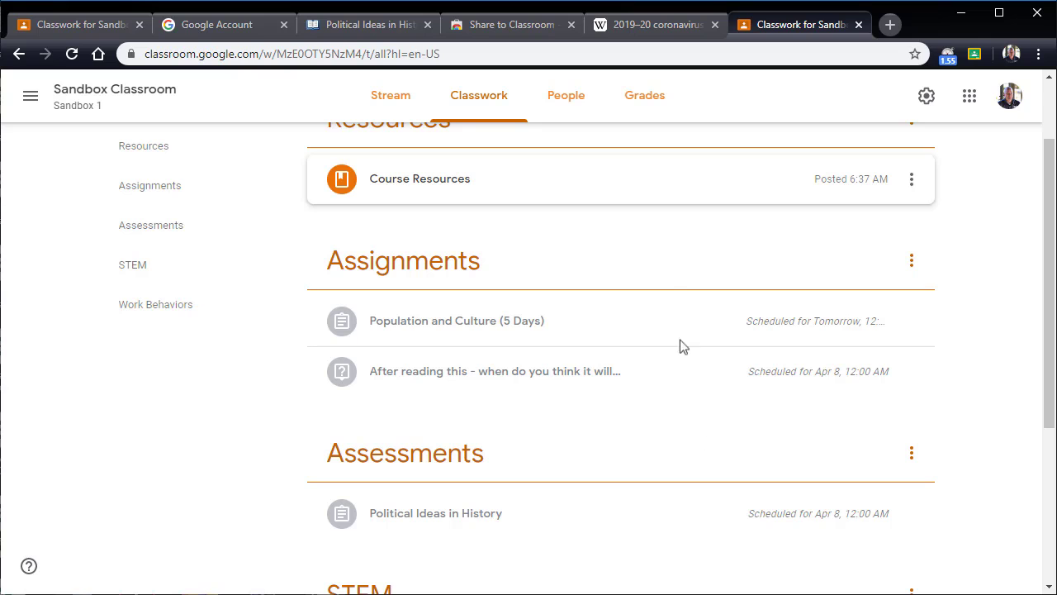
{"action": "scroll", "coordinate": [666, 274], "scroll_direction": "up", "scroll_amount": 2}
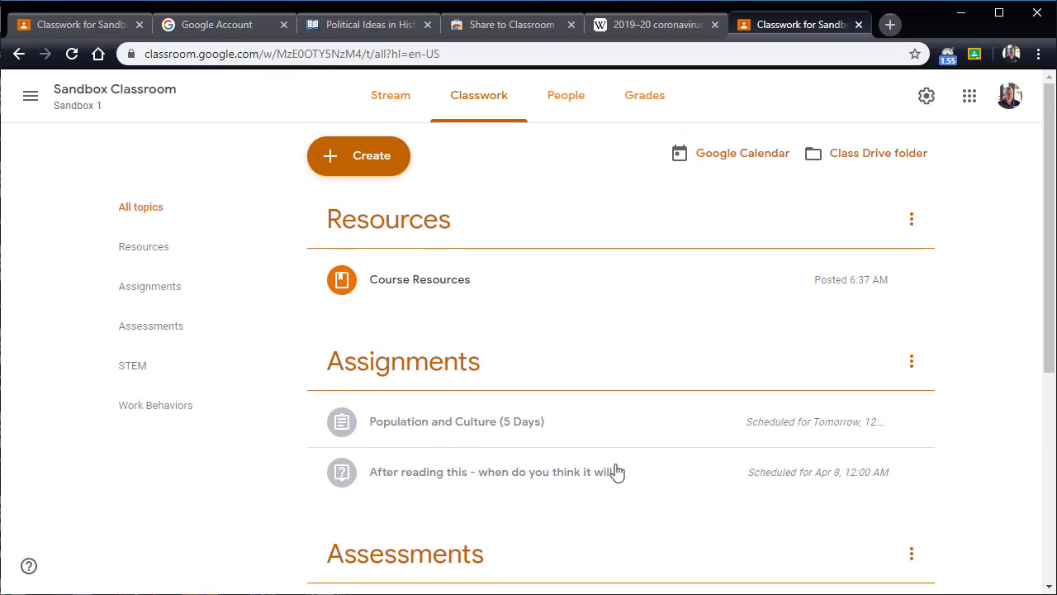
{"action": "left_click", "coordinate": [682, 483]}
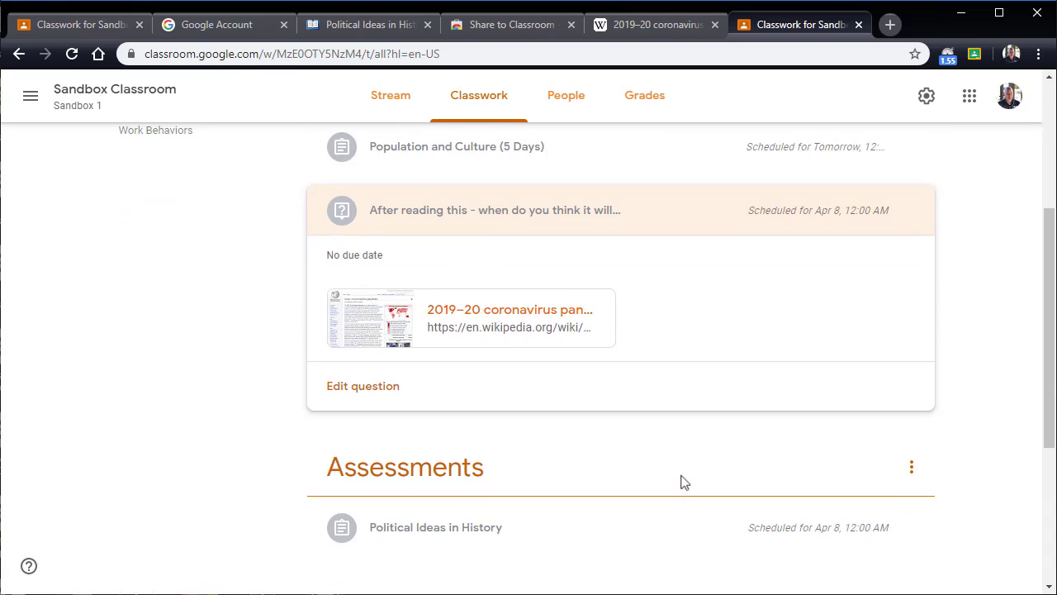
{"action": "scroll", "coordinate": [768, 379], "scroll_direction": "up", "scroll_amount": 3}
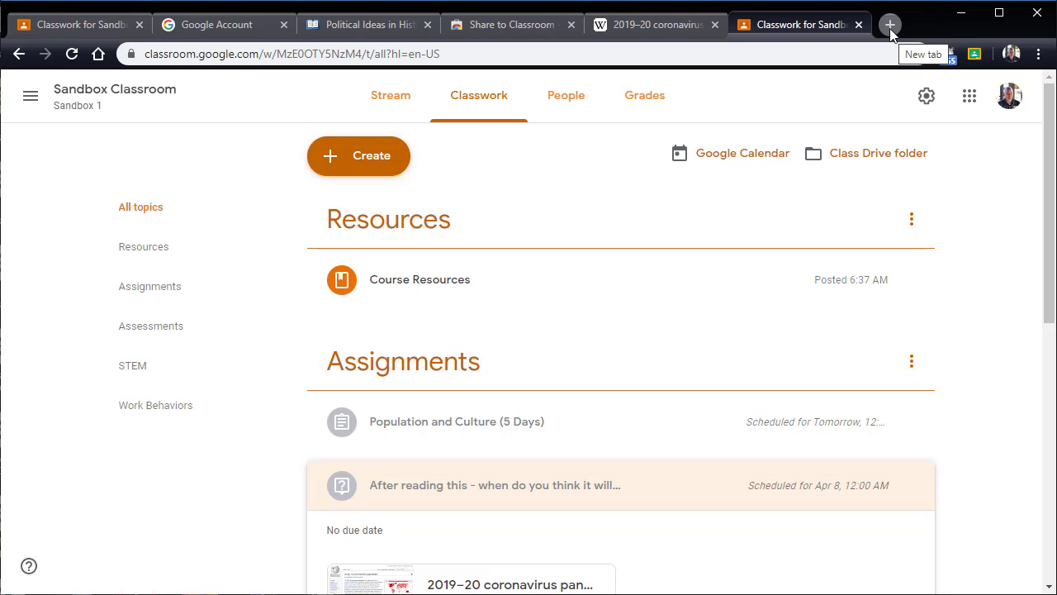
Step: Return to the CK-12 Political Ideas in History lesson and try a Share to Classroom question for Sandbox Classroom
{"action": "left_click", "coordinate": [355, 27]}
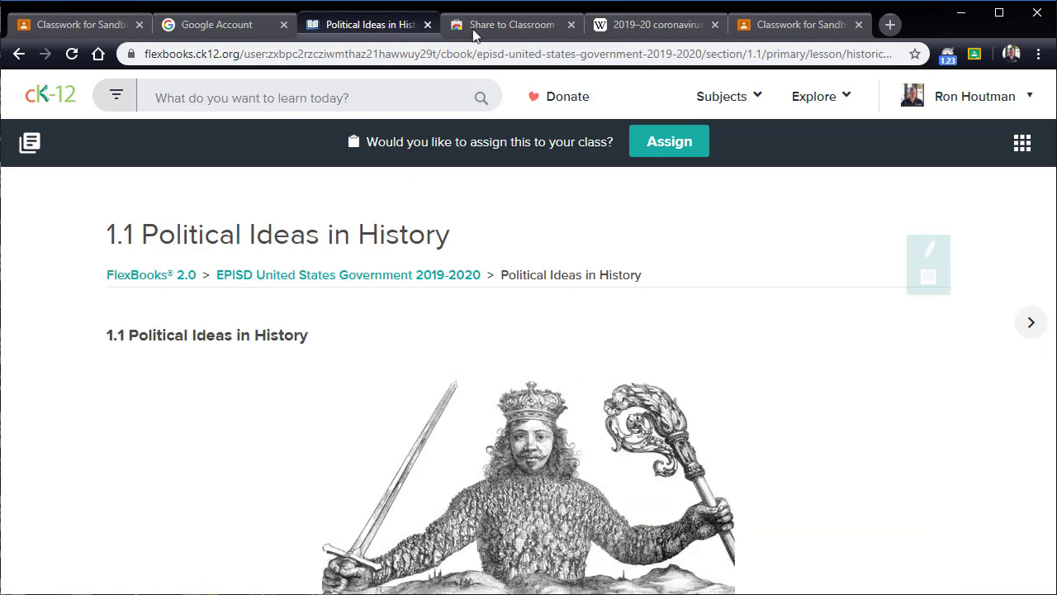
{"action": "left_click", "coordinate": [973, 56]}
{"action": "left_click", "coordinate": [842, 168]}
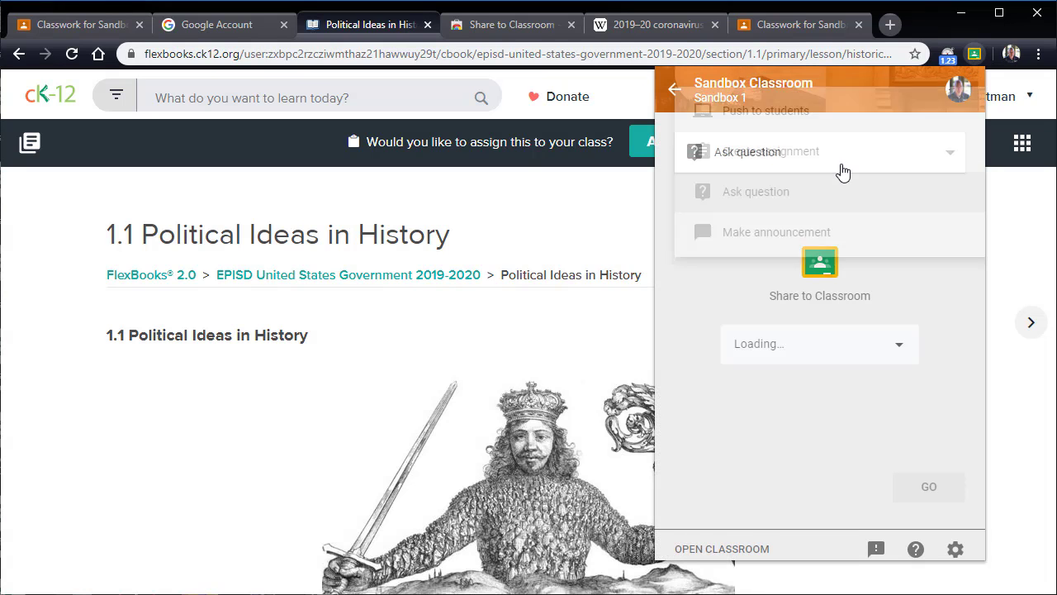
{"action": "left_click", "coordinate": [840, 175]}
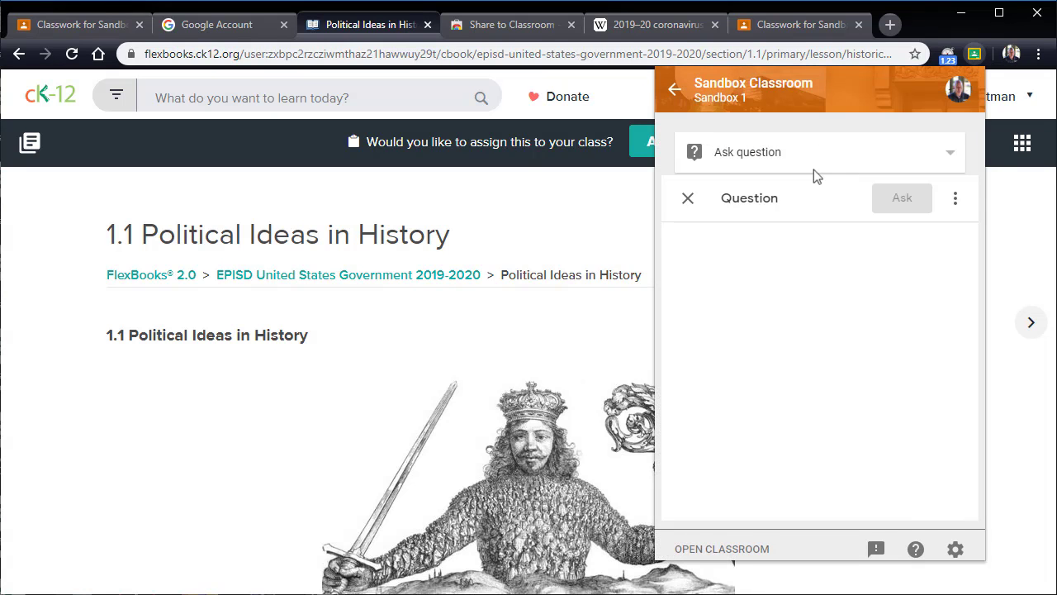
{"action": "left_click", "coordinate": [689, 202]}
Step: Start a Share to Classroom assignment from the CK-12 lesson and review its assign, schedule and draft options
{"action": "left_click", "coordinate": [730, 161]}
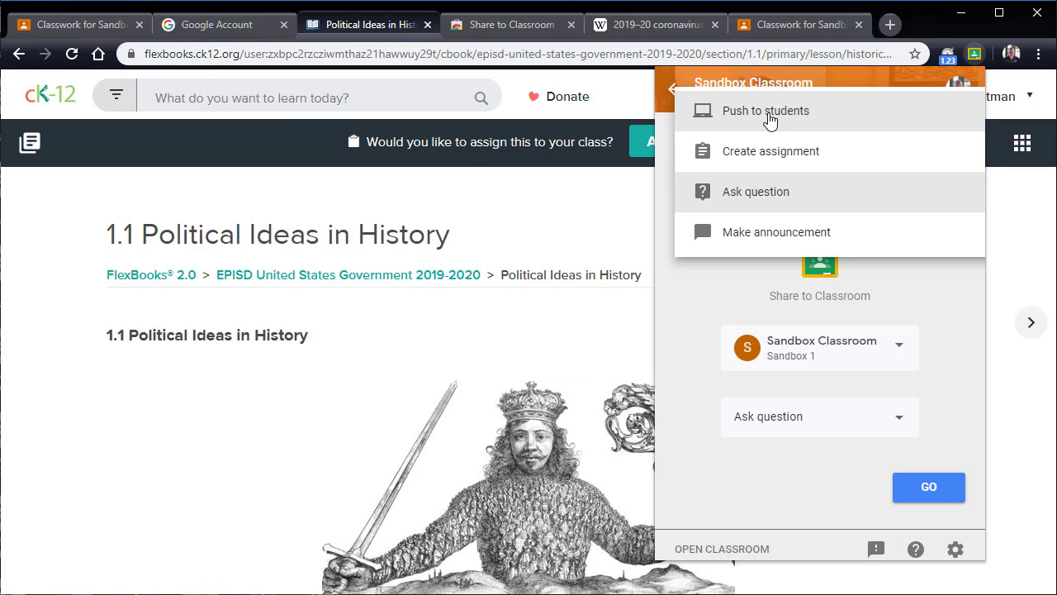
{"action": "left_click", "coordinate": [797, 159]}
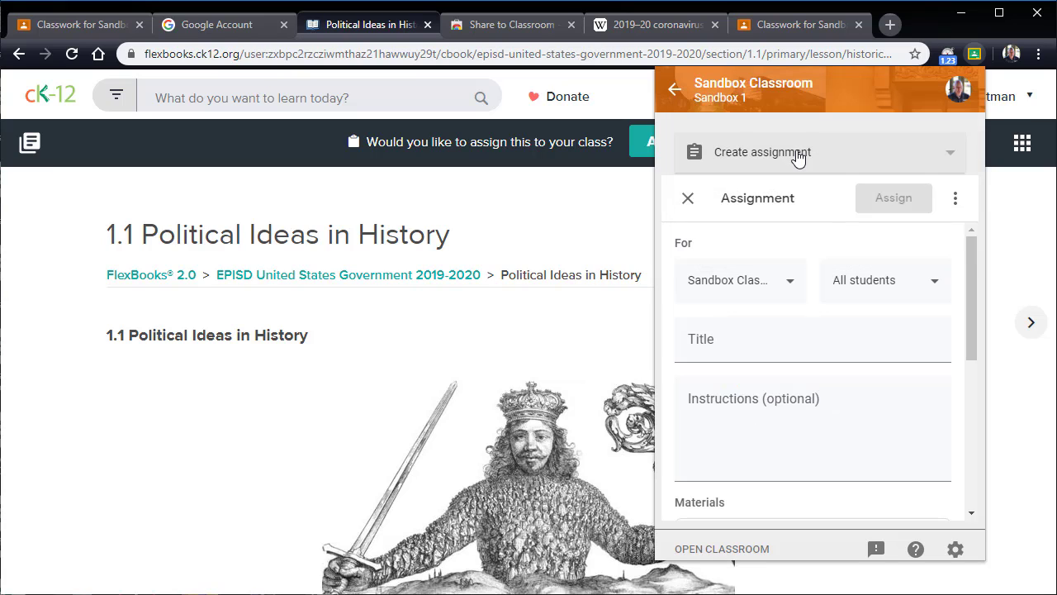
{"action": "left_click", "coordinate": [955, 200]}
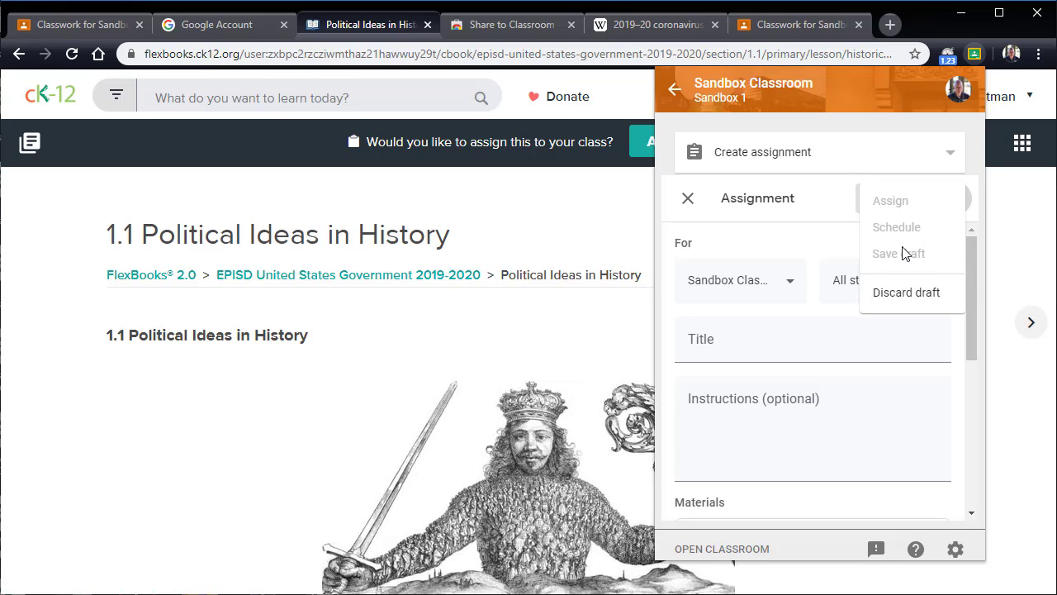
{"action": "left_click", "coordinate": [1003, 226]}
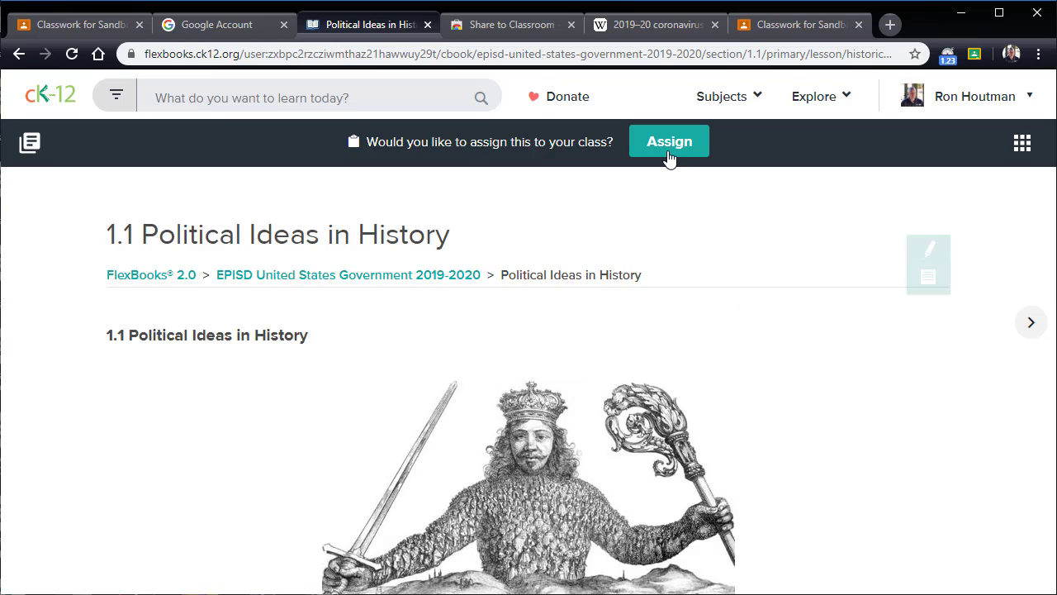
{"action": "left_click", "coordinate": [975, 55]}
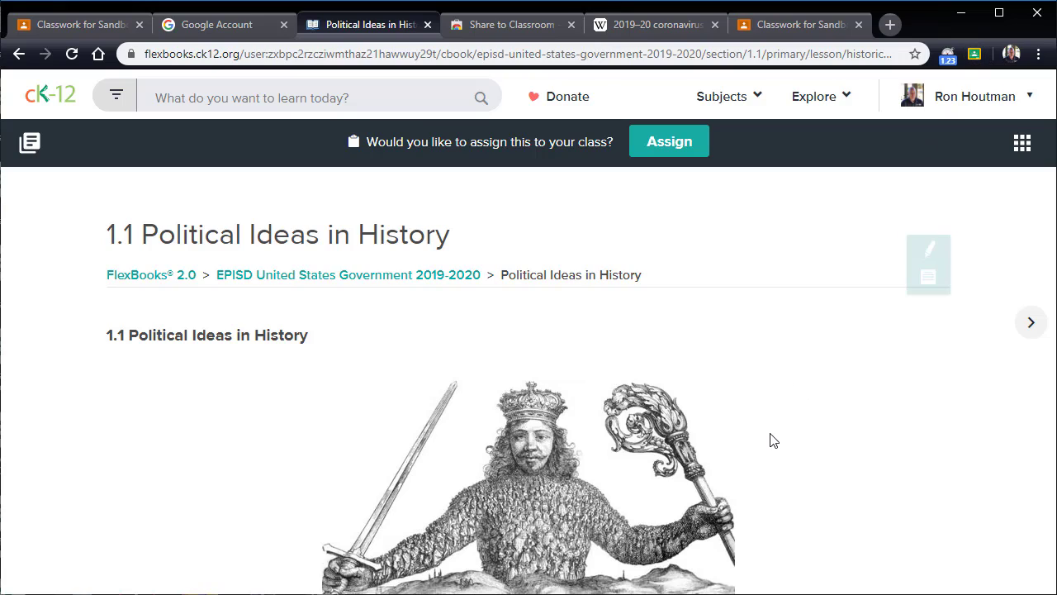